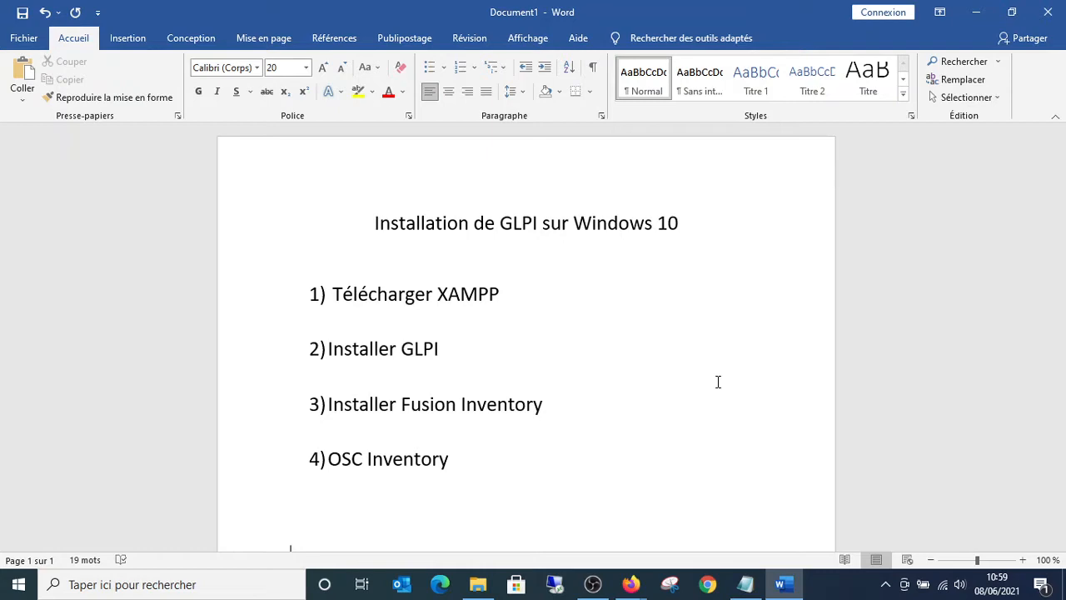
# - Switch to Firefox, search Google for XAMPP and open the Apache Friends installers and downloads page
pyautogui.click(630, 586)
pyautogui.click(704, 537)
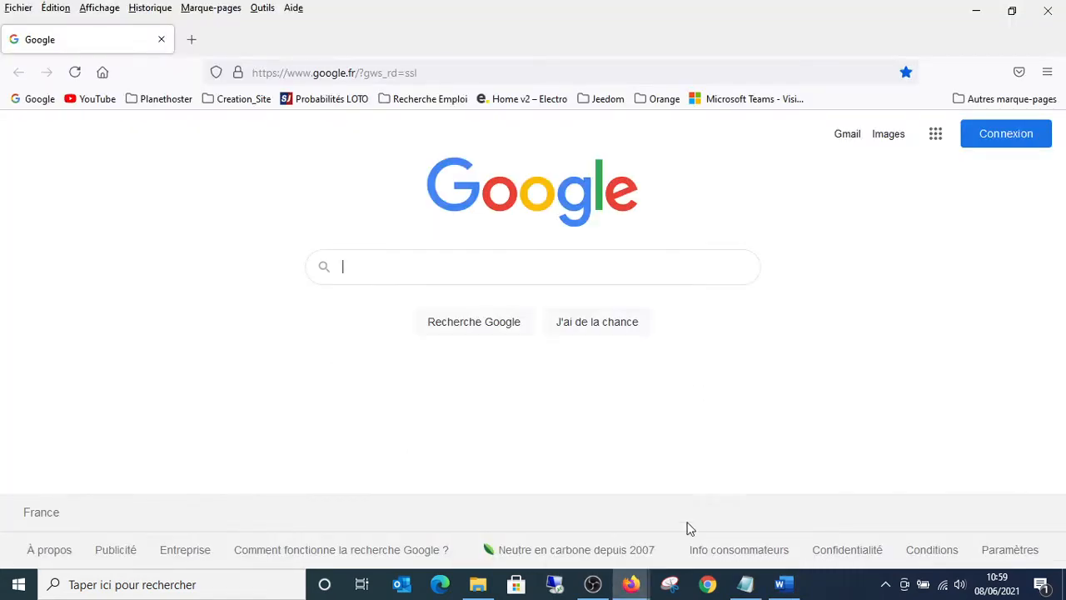
pyautogui.click(367, 267)
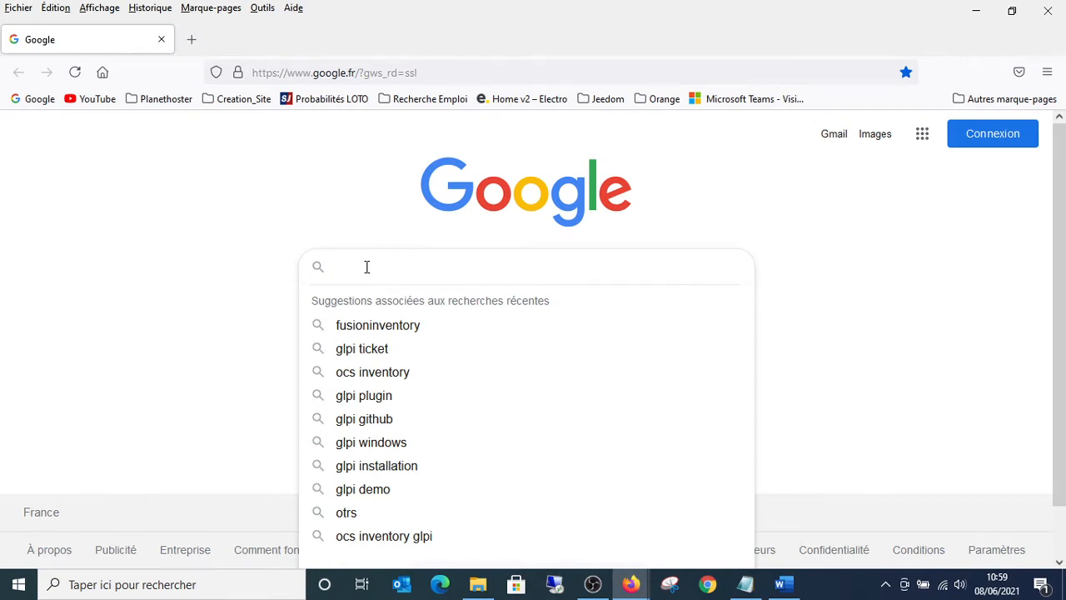
pyautogui.write('XA')
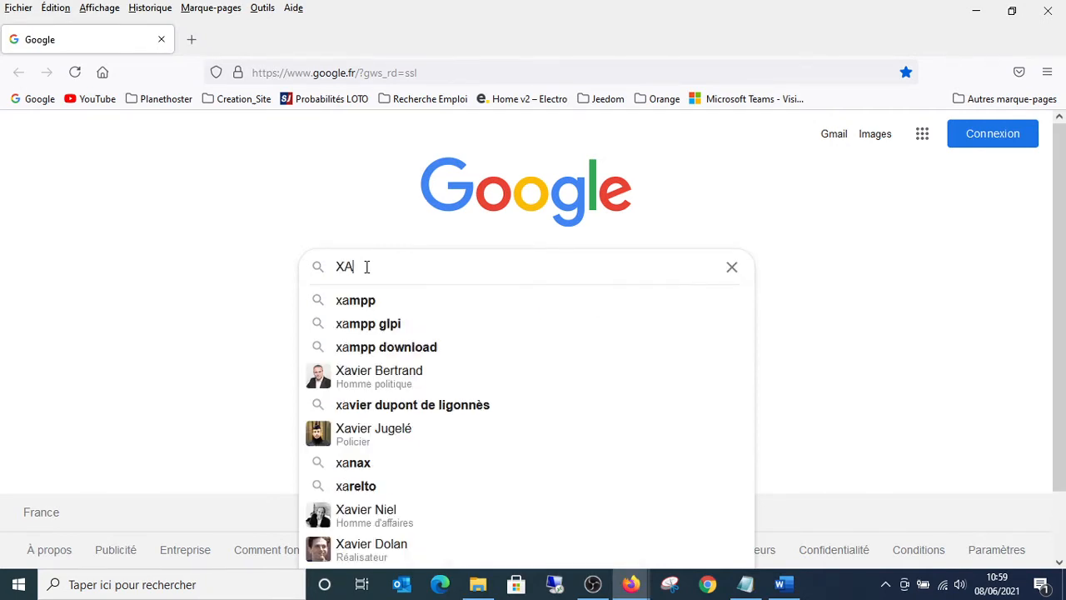
pyautogui.write('MPP')
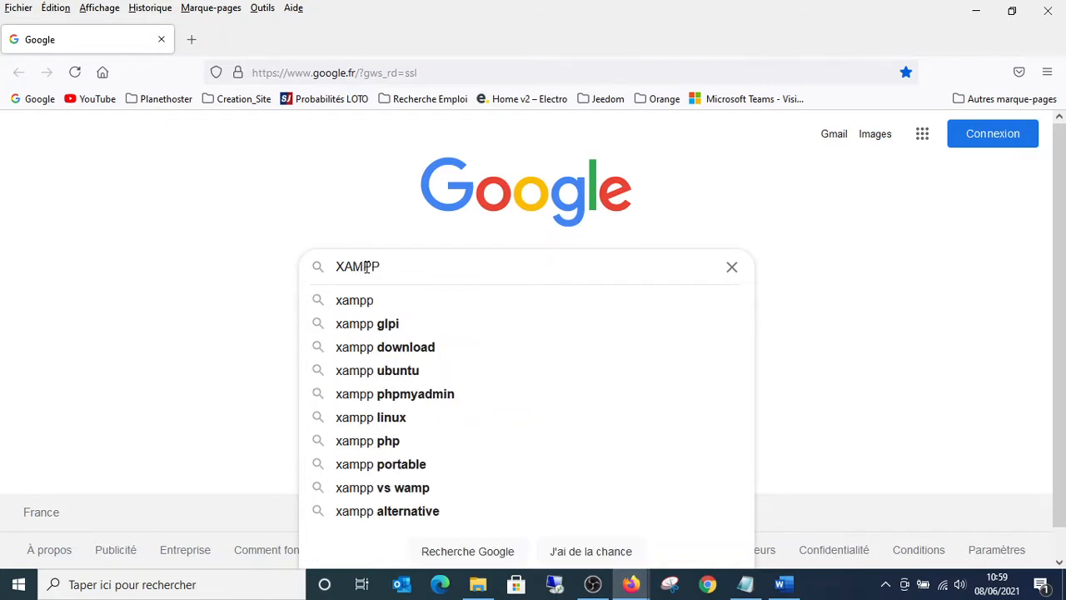
pyautogui.press('Return')
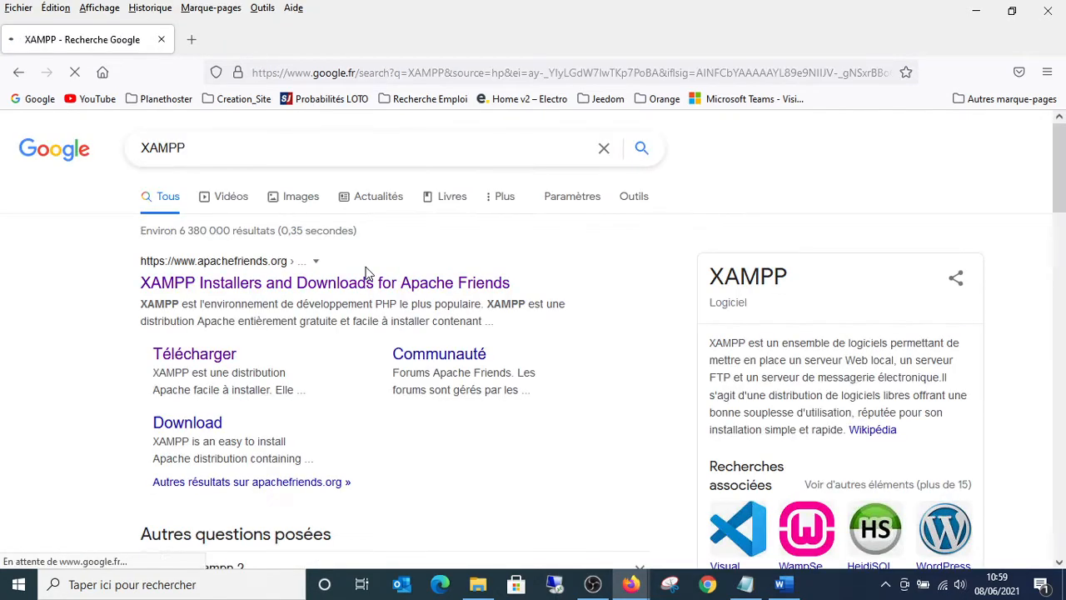
pyautogui.click(266, 289)
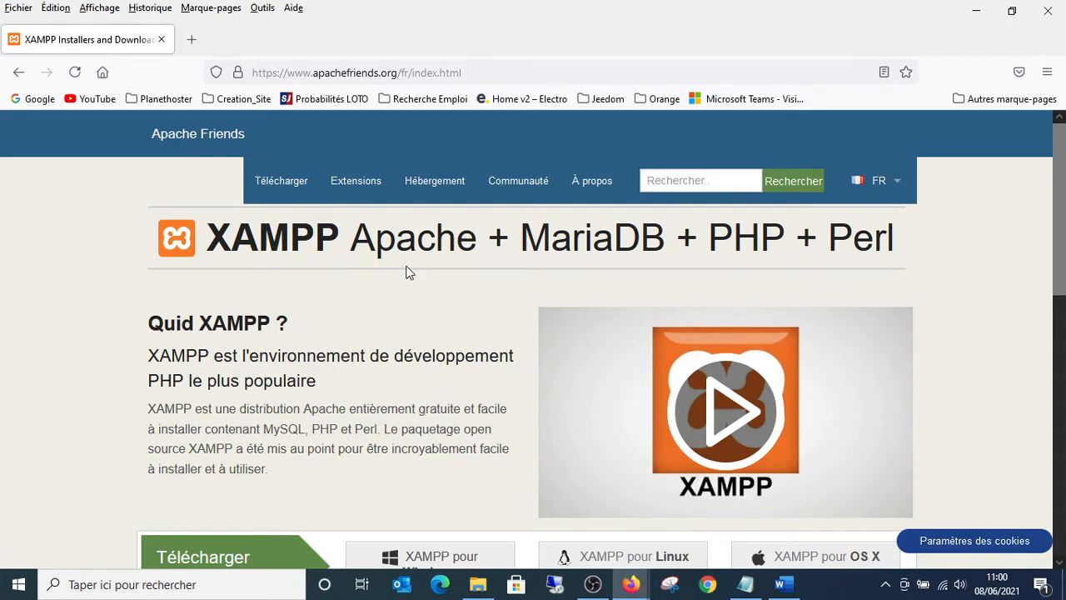
# - Download the XAMPP 8.0.6 installer for Windows from the Apache Friends site and save the file
pyautogui.scroll(-2, 1060, 281)
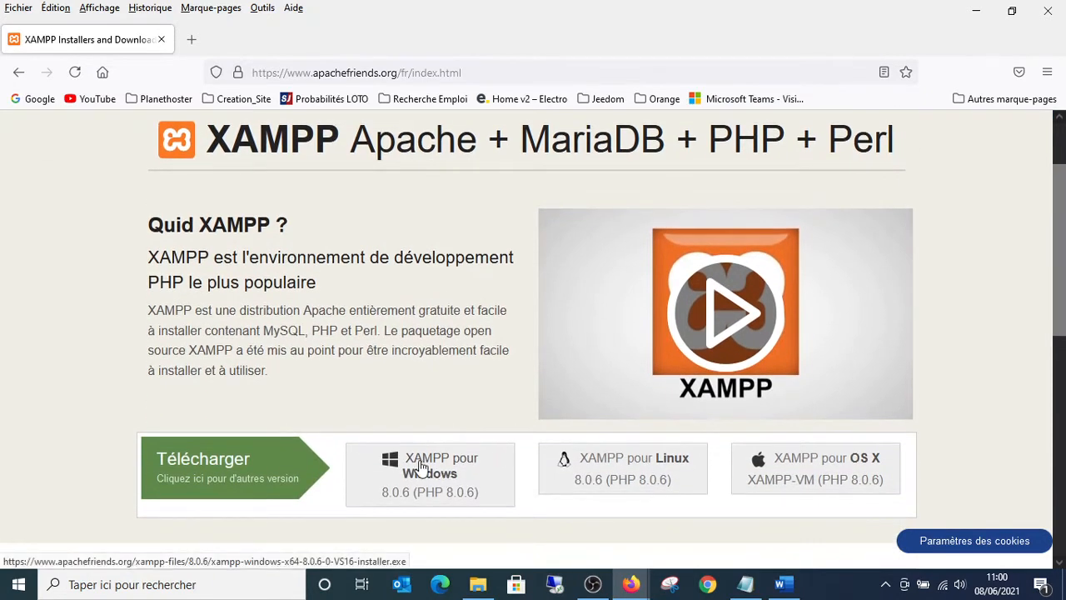
pyautogui.click(452, 479)
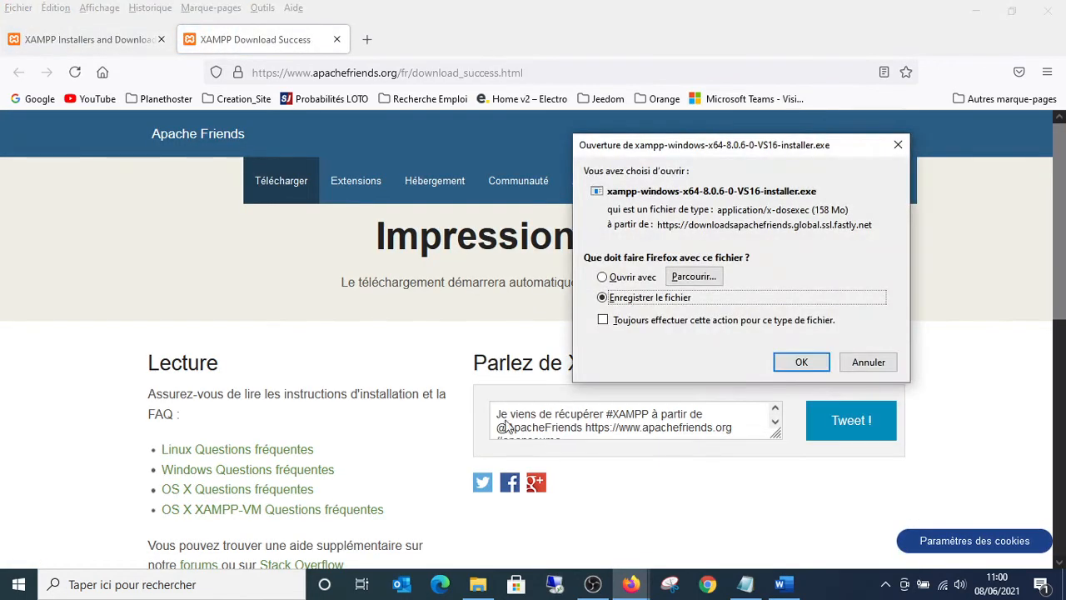
pyautogui.click(801, 363)
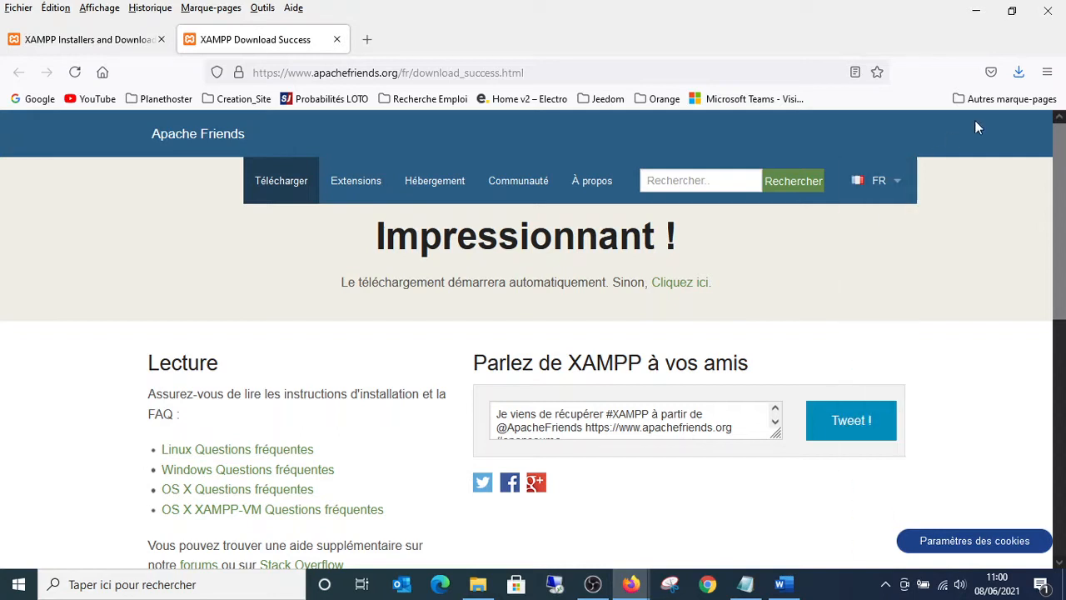
# - Launch the downloaded XAMPP installer, minimize the Word document and acknowledge the User Account Control warning
pyautogui.click(1019, 72)
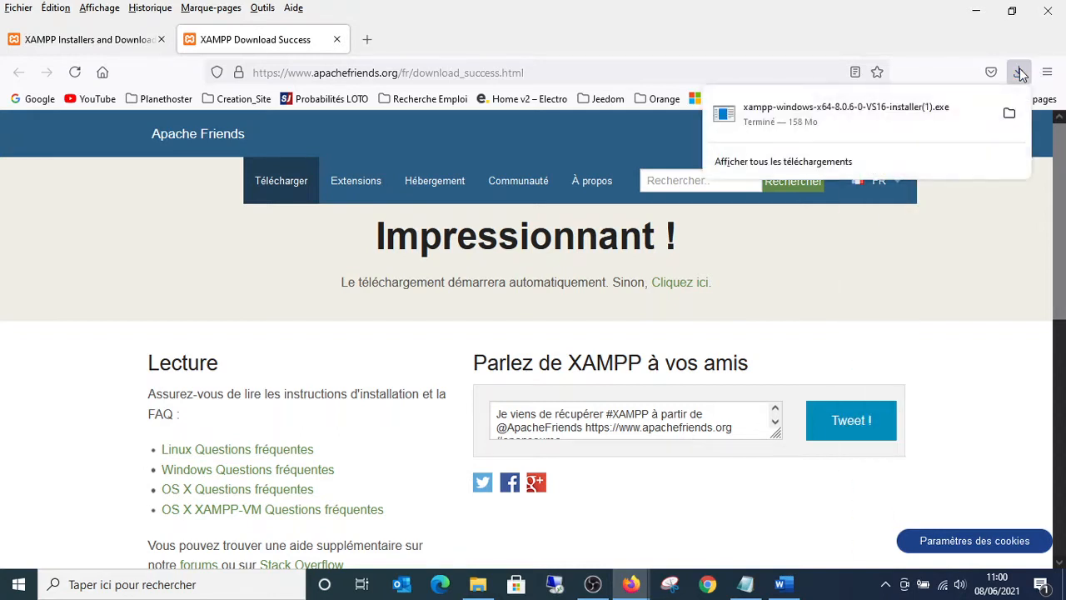
pyautogui.click(835, 117)
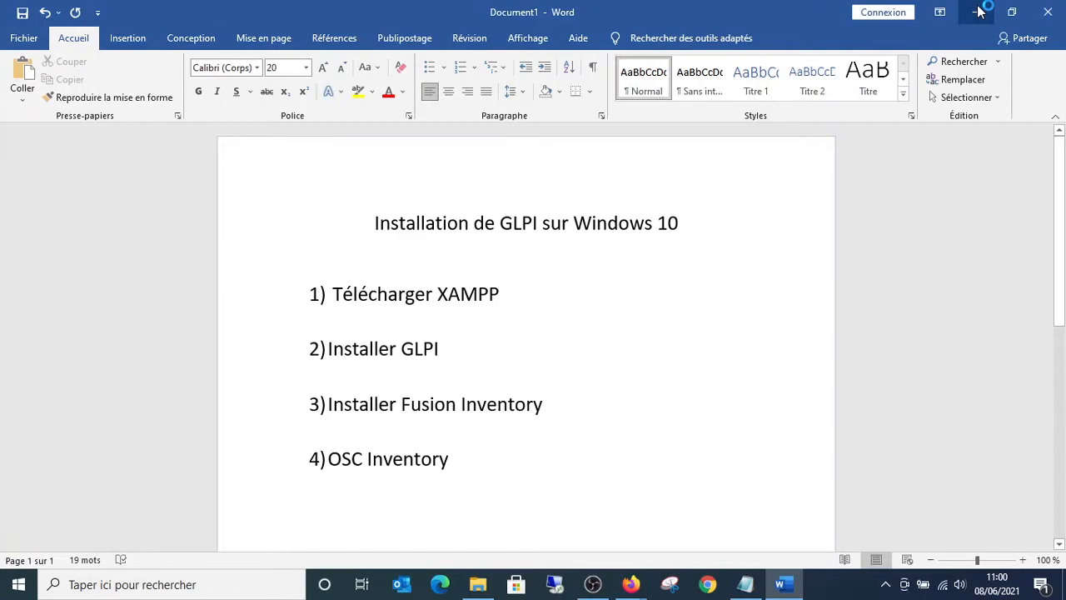
pyautogui.click(977, 8)
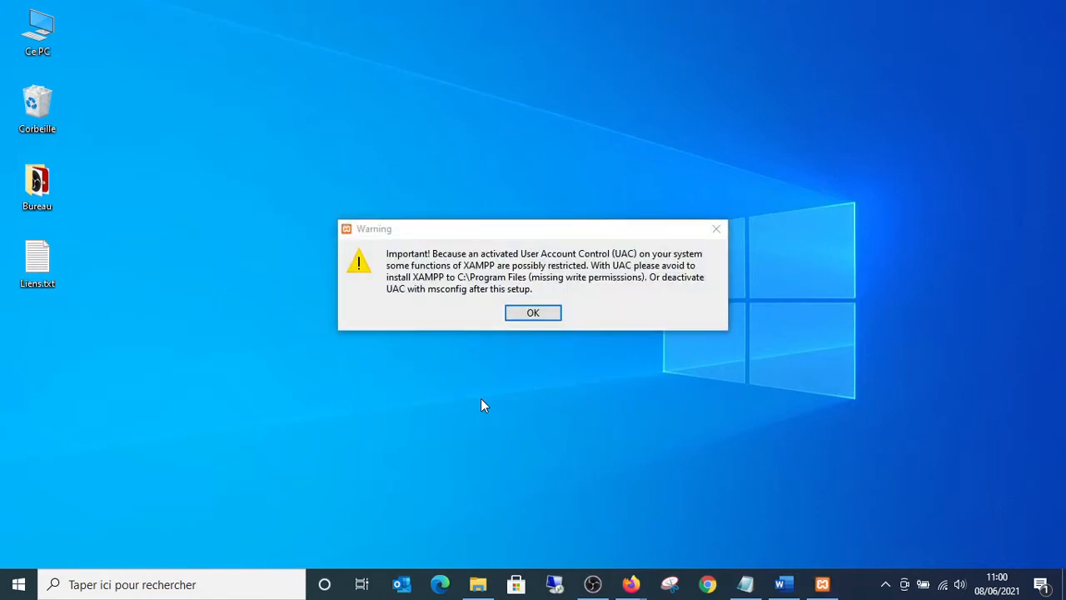
pyautogui.click(537, 313)
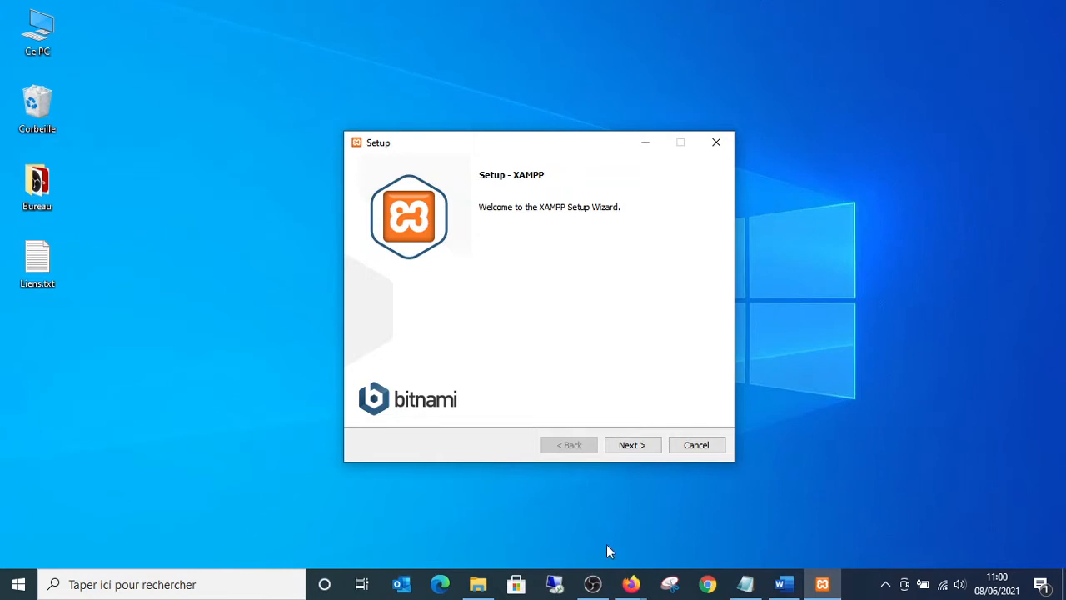
pyautogui.click(593, 584)
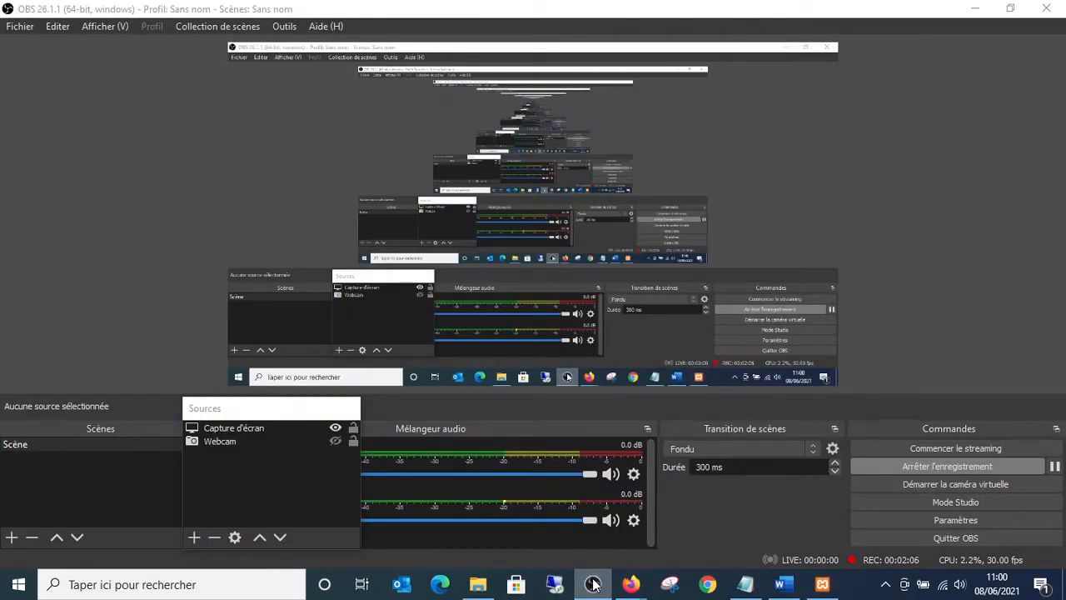
pyautogui.click(593, 584)
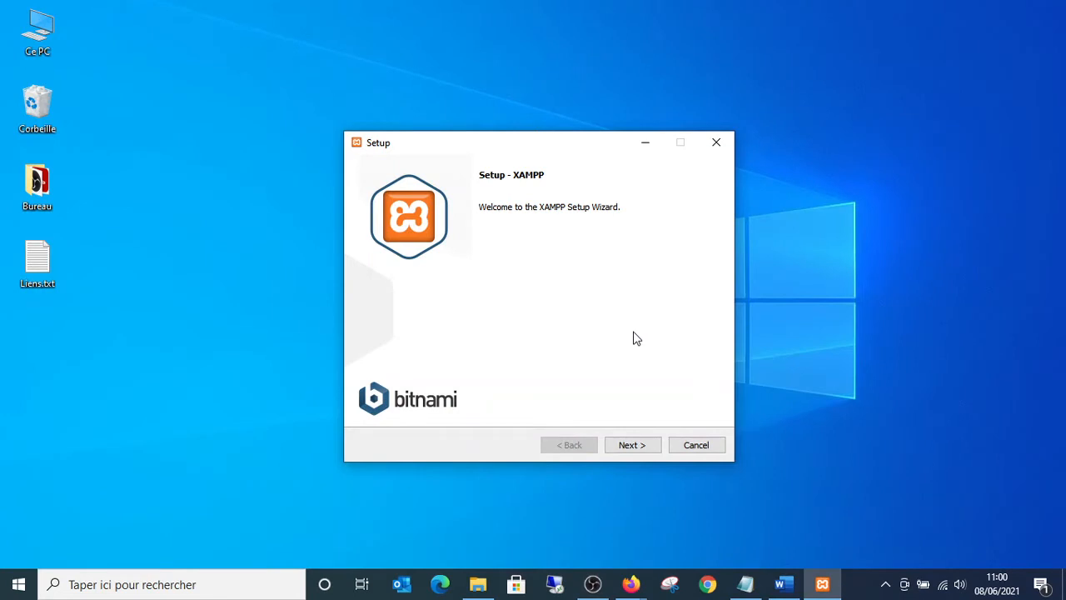
# - Advance through the XAMPP setup wizard, accepting all components and the installation folder C:\xampp
pyautogui.click(630, 446)
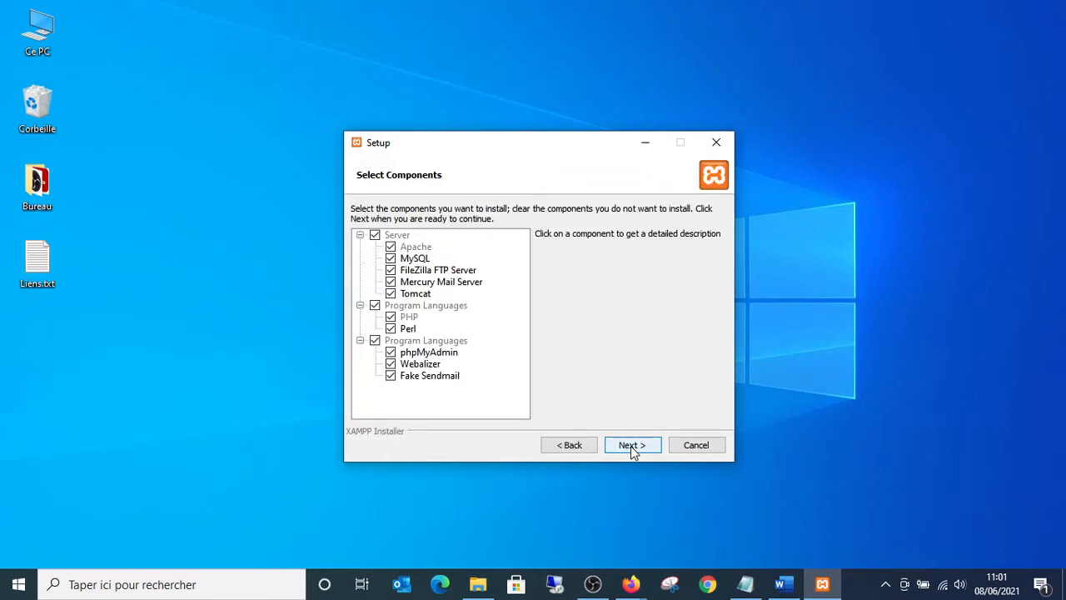
pyautogui.click(630, 445)
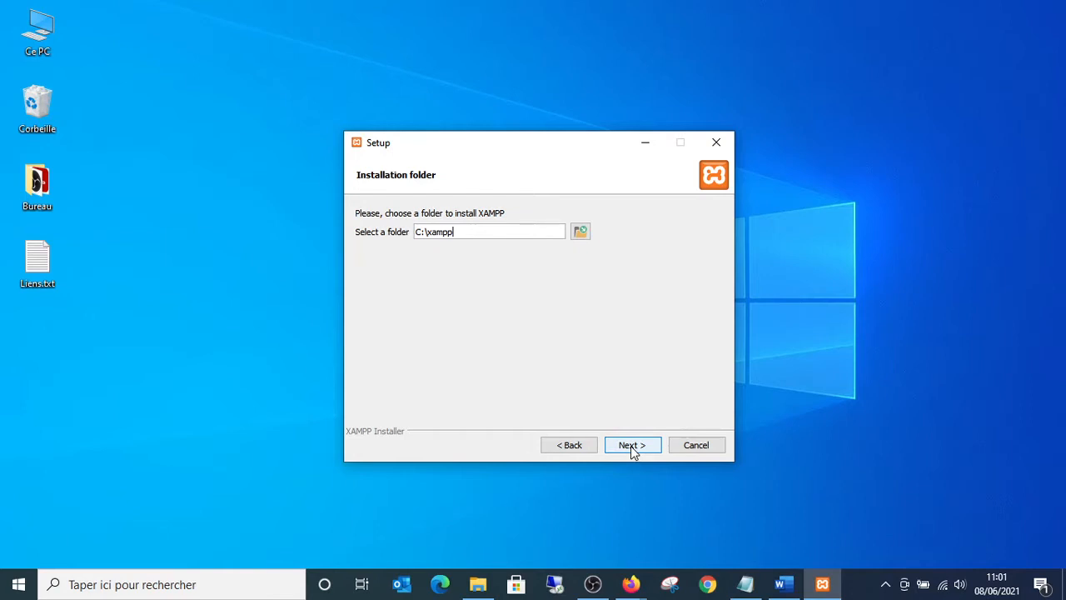
pyautogui.click(631, 446)
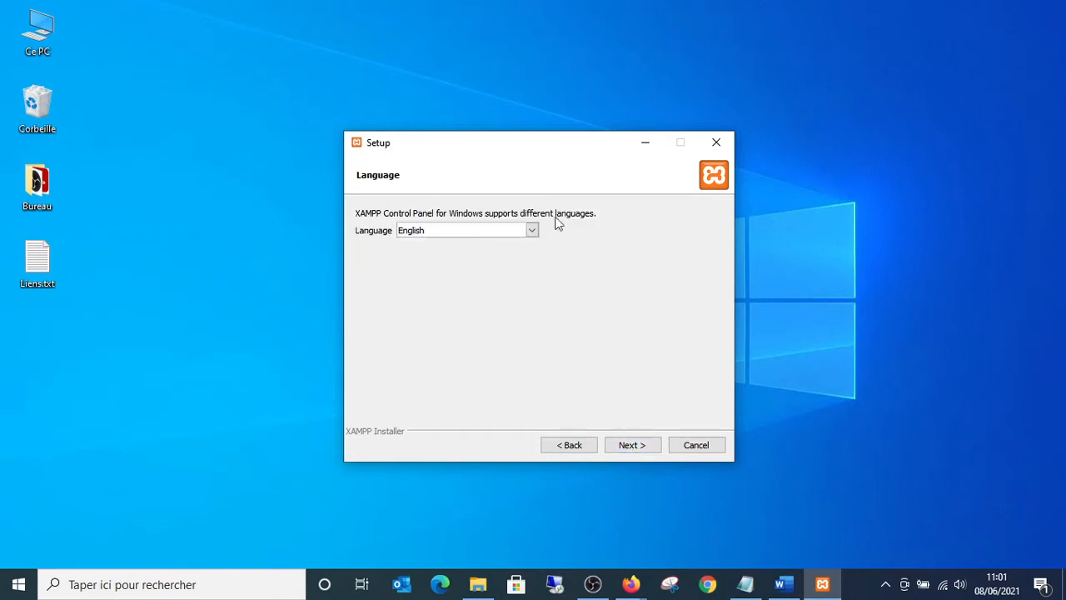
# - Choose English as the XAMPP Control Panel language and continue the setup
pyautogui.click(532, 231)
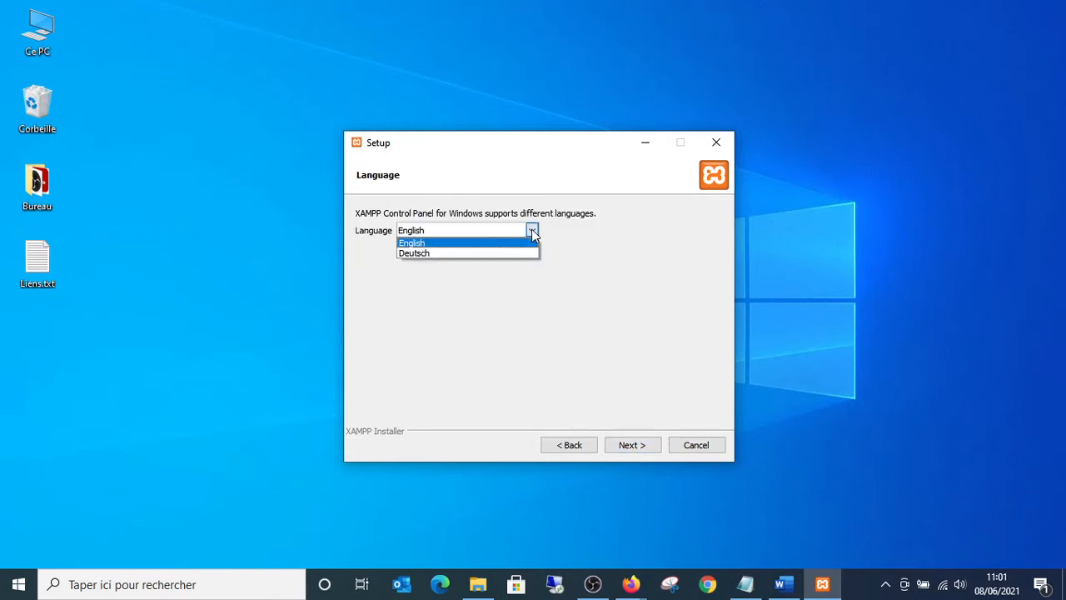
pyautogui.click(504, 243)
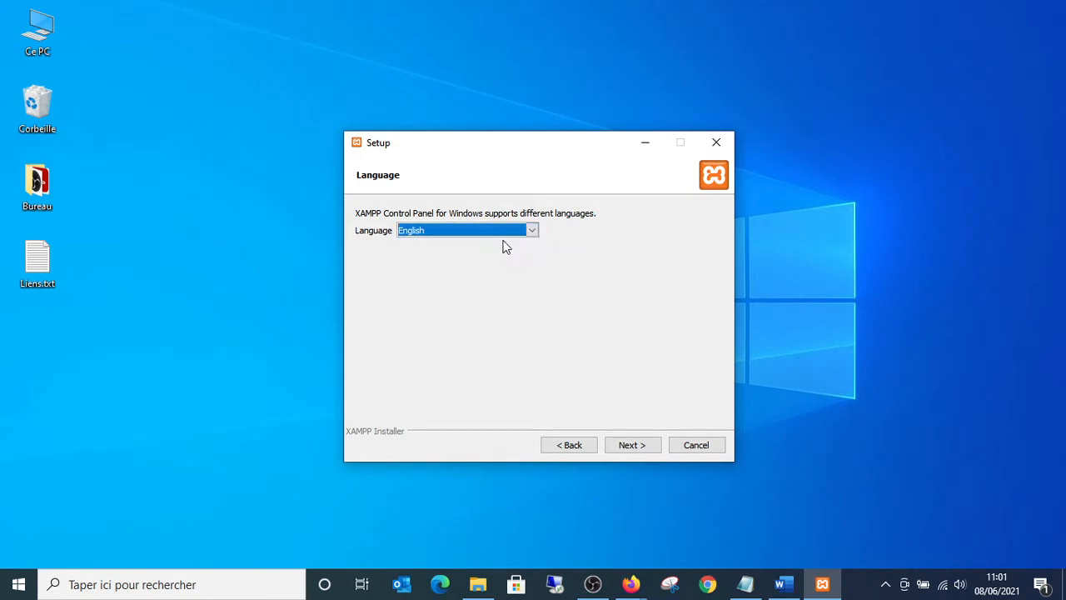
pyautogui.click(638, 448)
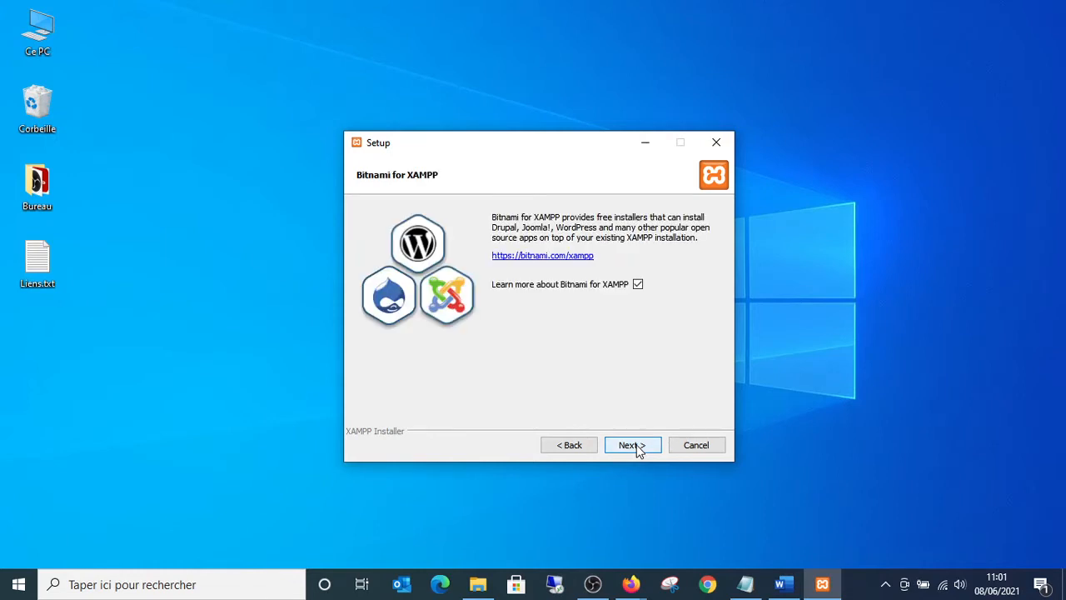
# - Continue past the Bitnami for XAMPP offer, close its web page and start the XAMPP installation
pyautogui.click(631, 446)
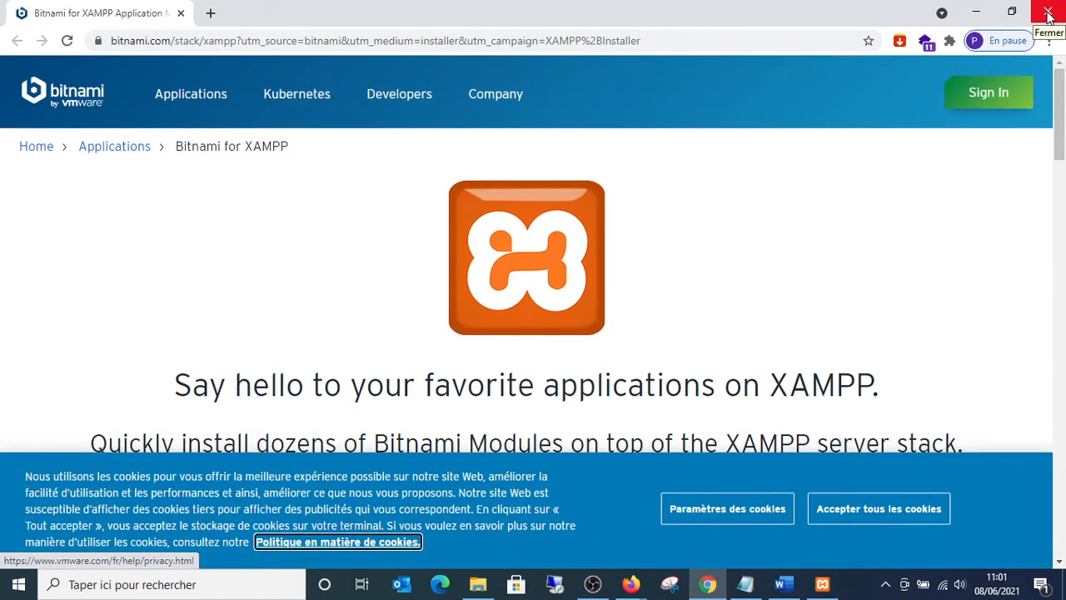
pyautogui.click(1049, 15)
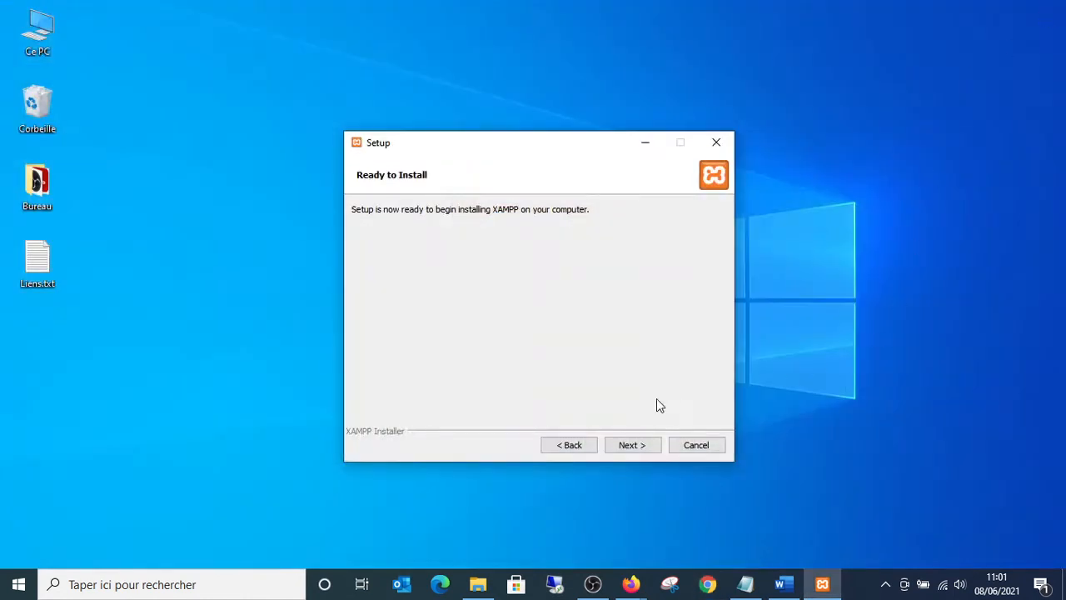
pyautogui.click(631, 444)
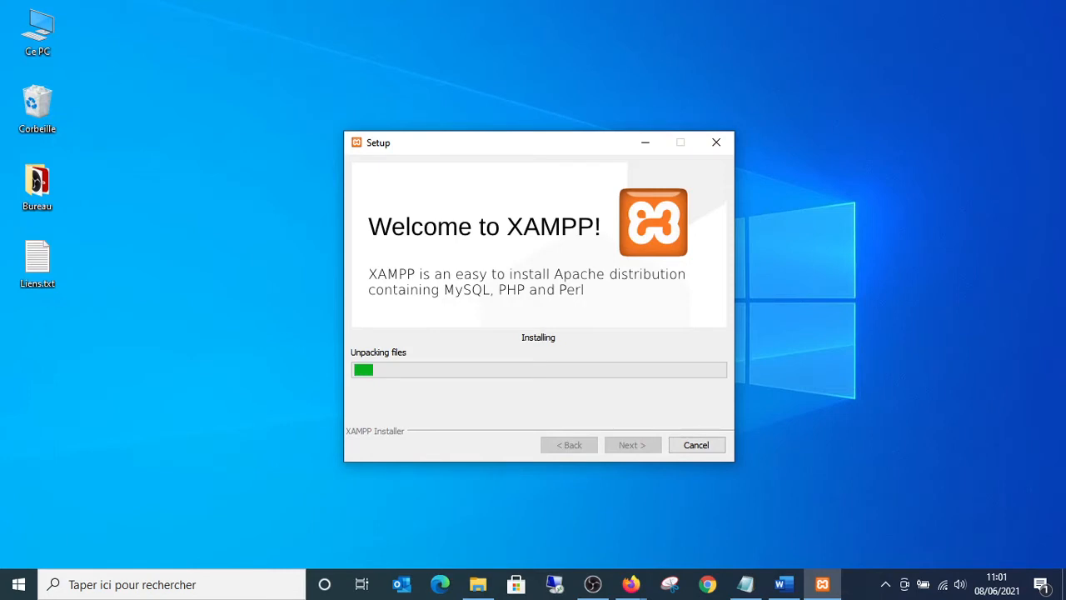
pyautogui.click(597, 586)
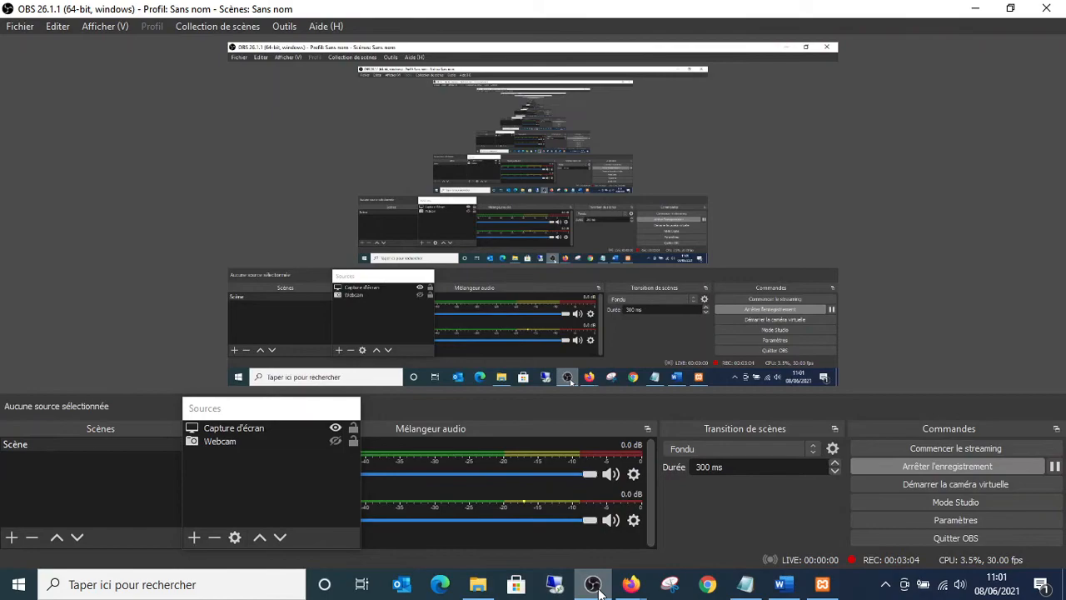
pyautogui.click(597, 587)
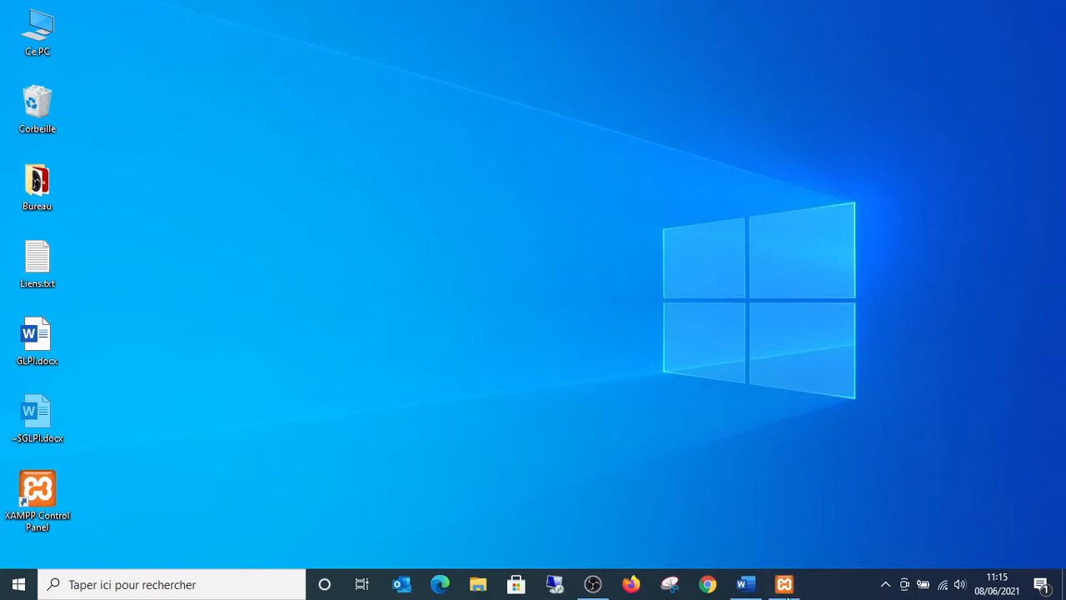
# - Bring up the XAMPP Control Panel and start the Apache and MySQL modules
pyautogui.click(784, 584)
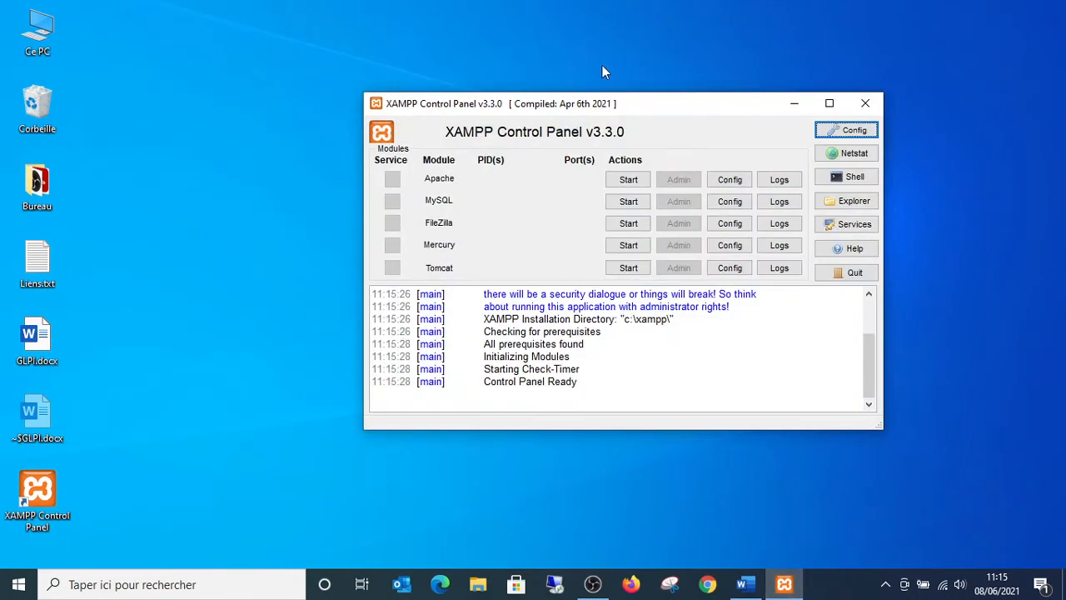
pyautogui.moveTo(637, 105); pyautogui.dragTo(511, 97)
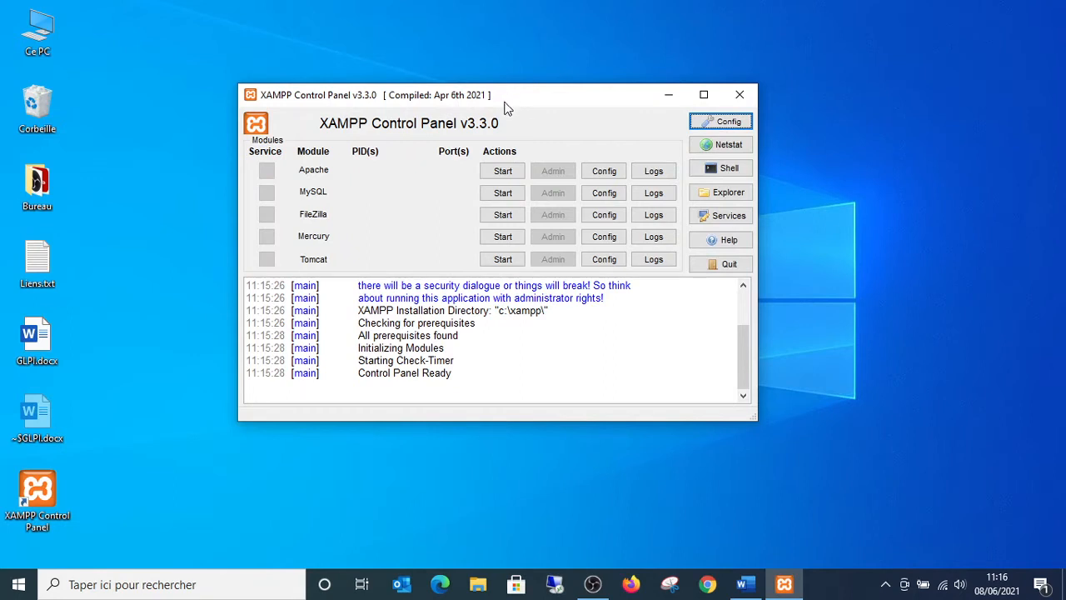
pyautogui.click(502, 174)
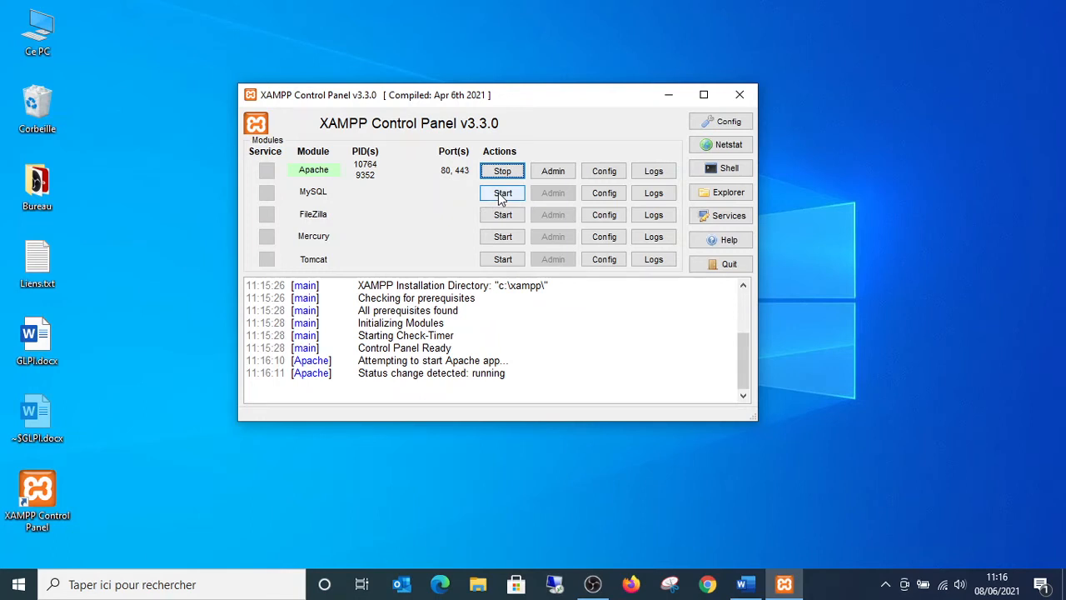
pyautogui.click(501, 193)
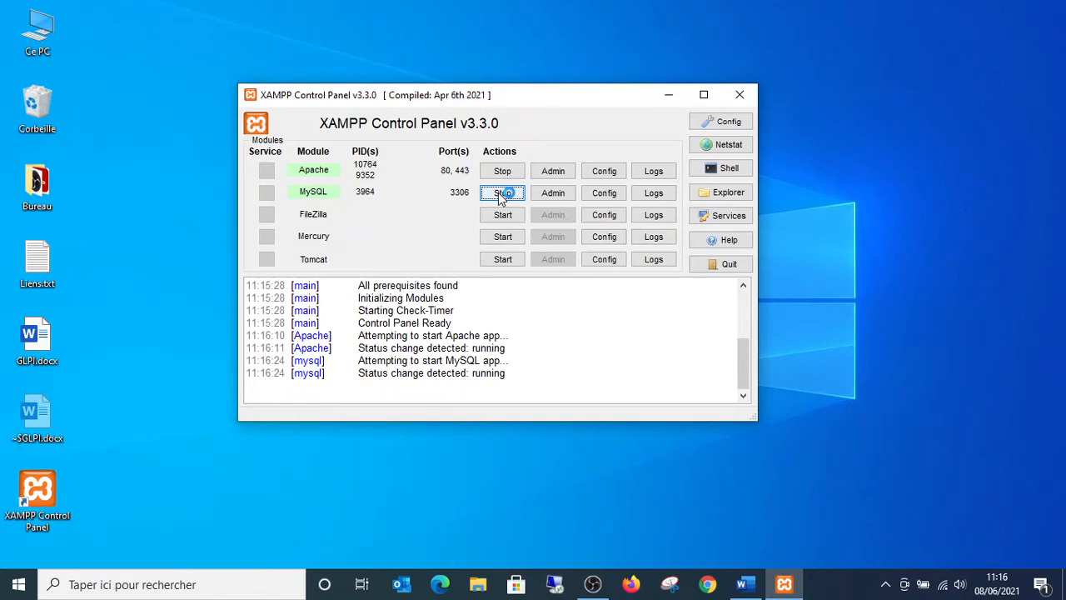
pyautogui.moveTo(518, 100)
pyautogui.mouseDown()
pyautogui.moveTo(488, 95)
pyautogui.moveTo(525, 94)
pyautogui.mouseUp()
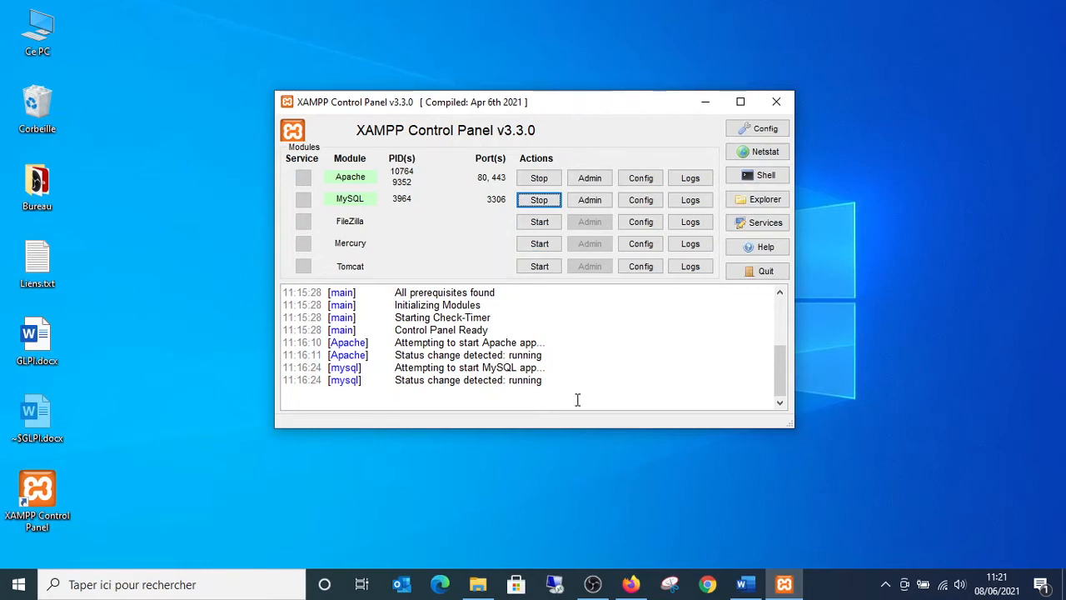
# - Switch to Firefox and search Google for glpi to find the glpi-project.org site
pyautogui.click(631, 585)
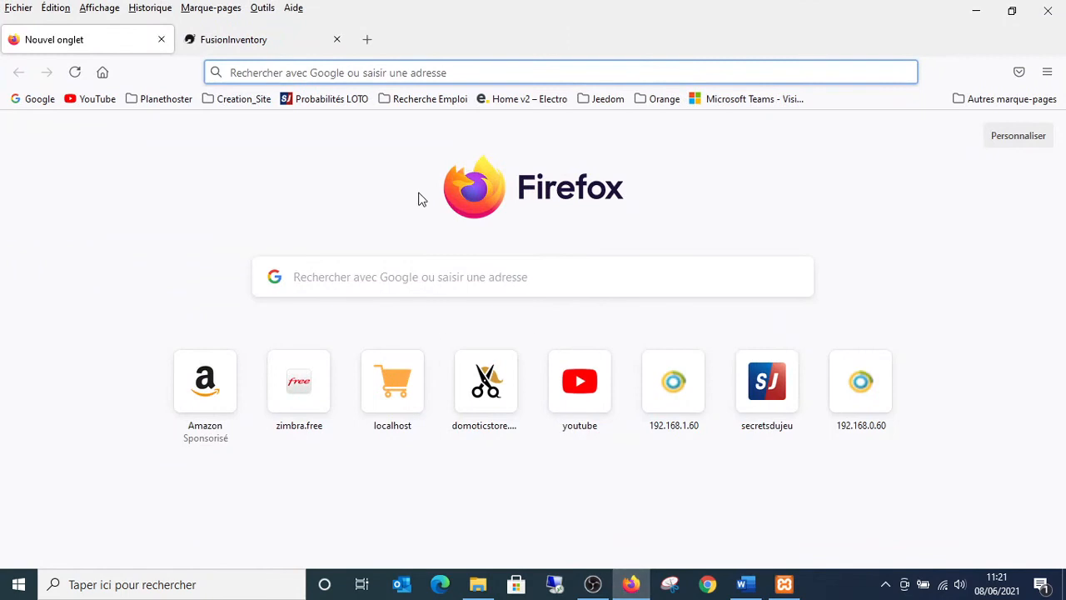
pyautogui.click(340, 279)
pyautogui.write('glpi')
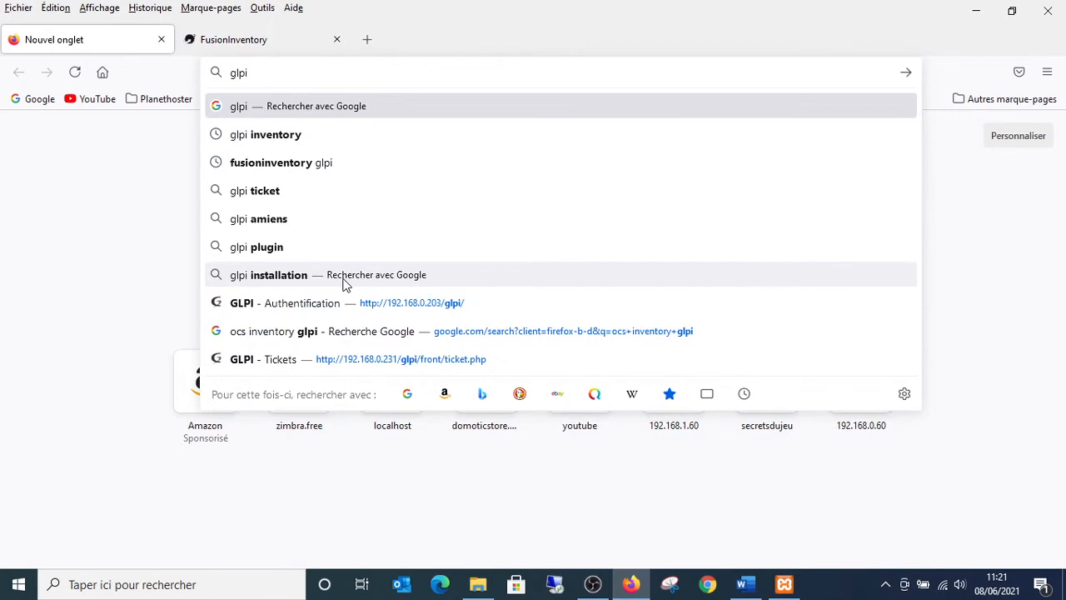
pyautogui.press('Return')
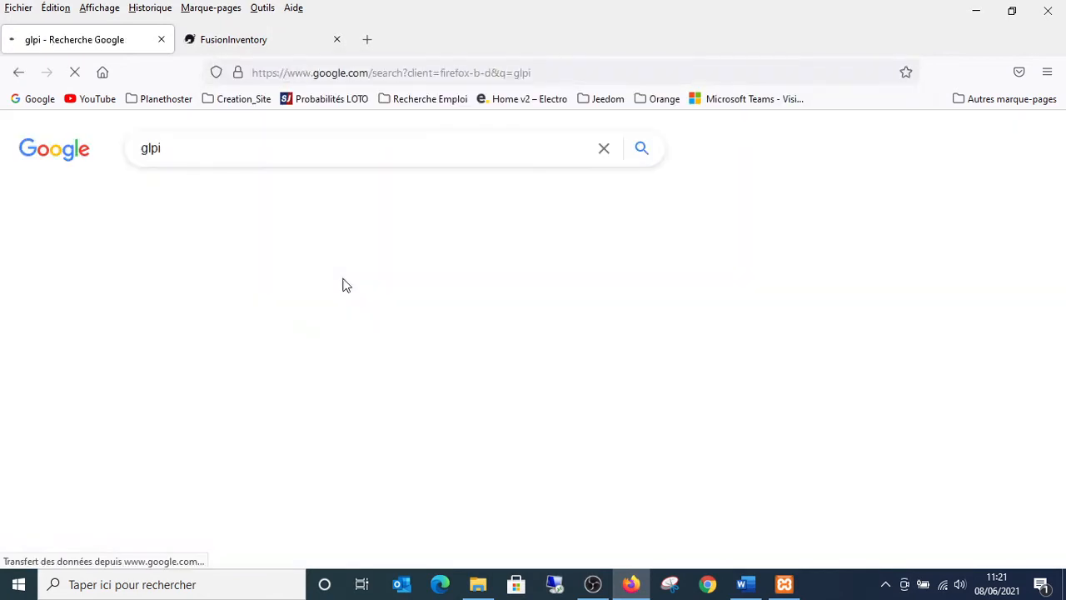
pyautogui.moveTo(1062, 161); pyautogui.dragTo(1062, 234)
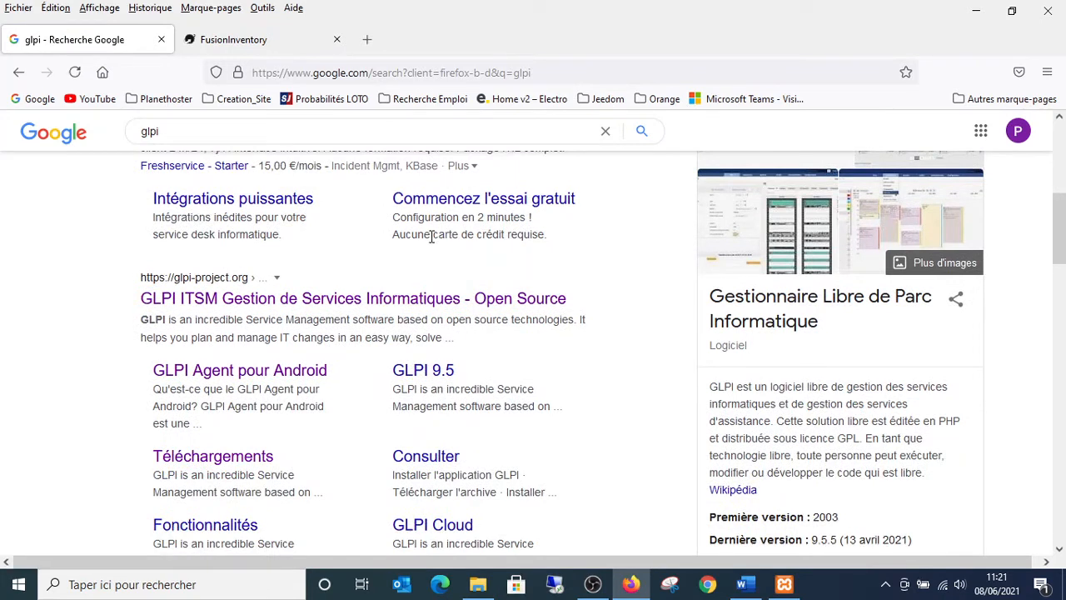
# - Open the GLPI project site from the search results and go to its downloads page to view the available version
pyautogui.click(331, 300)
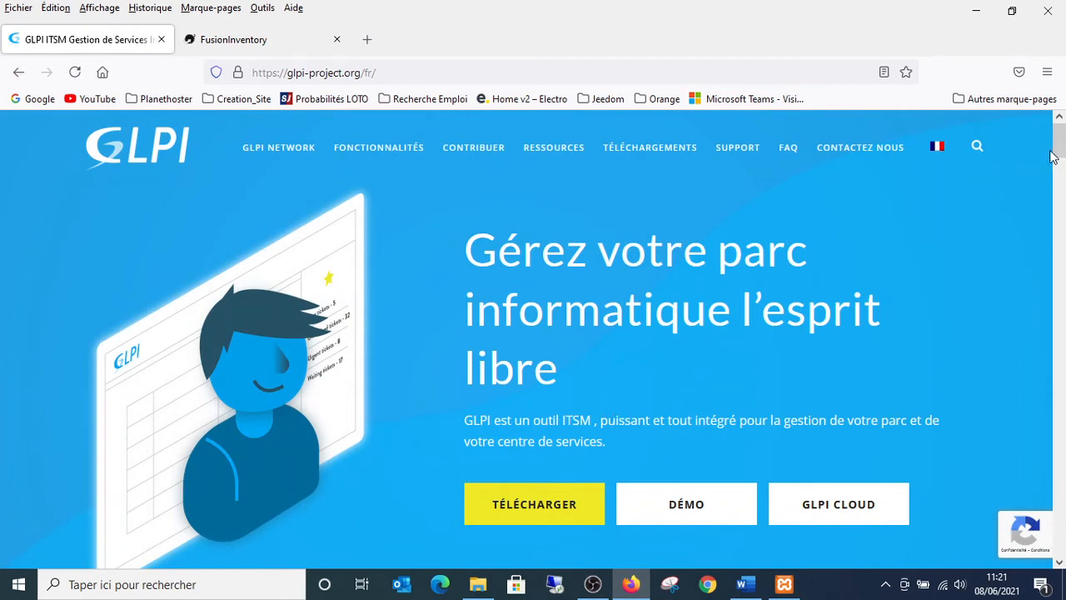
pyautogui.moveTo(1060, 158); pyautogui.dragTo(1059, 185)
pyautogui.scroll(2, 1059, 185)
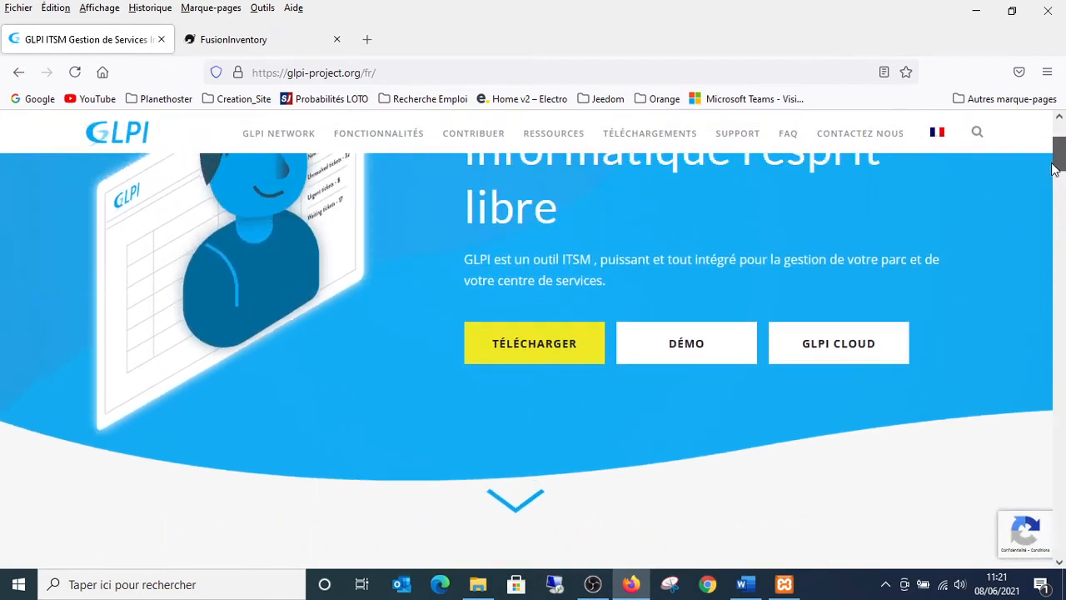
pyautogui.click(529, 352)
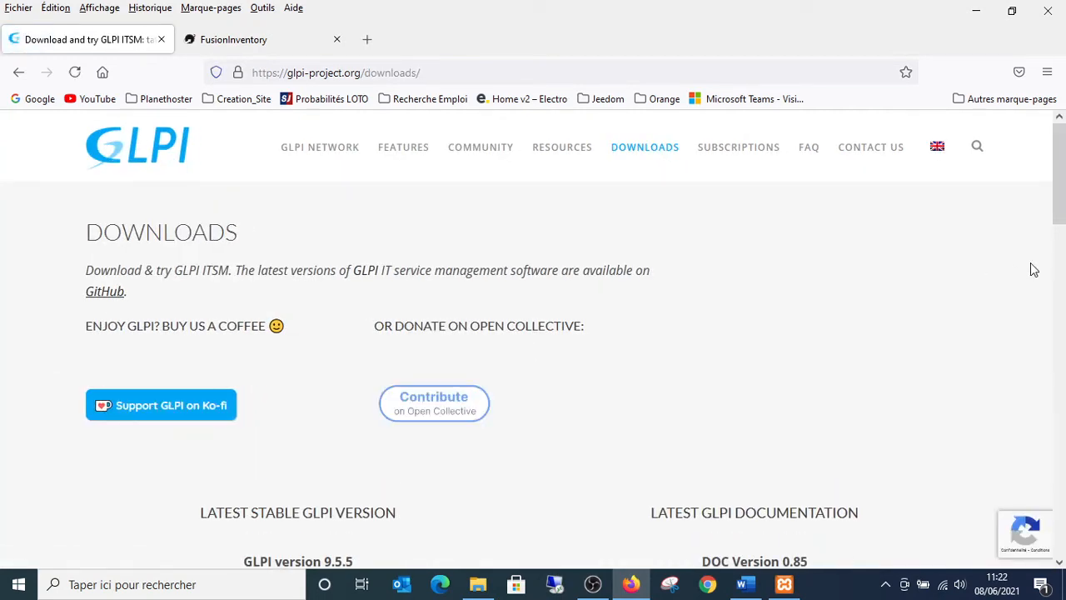
pyautogui.moveTo(1062, 214); pyautogui.dragTo(1062, 261)
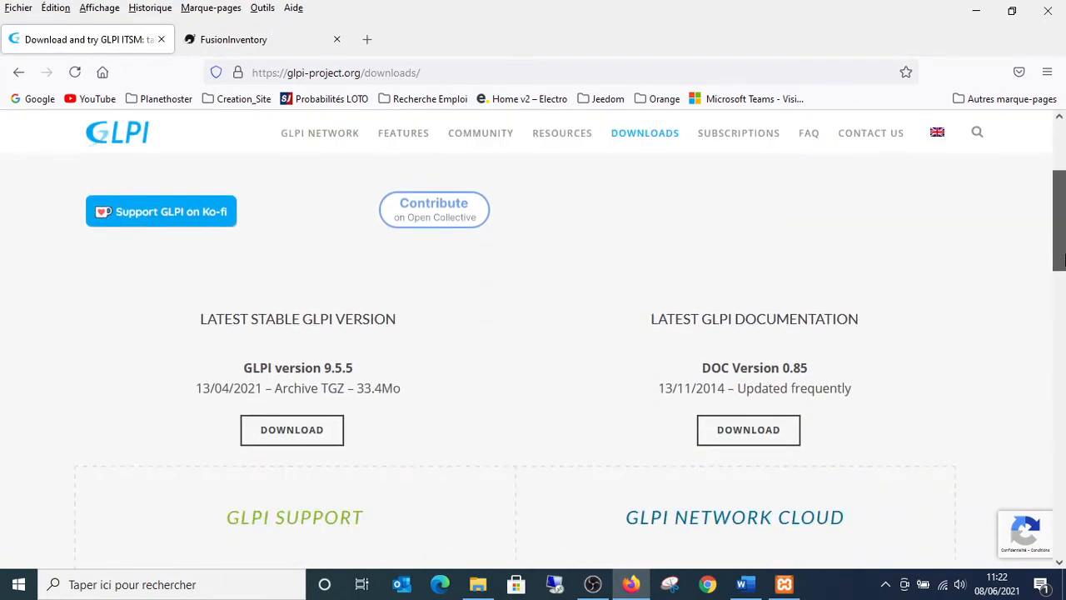
pyautogui.moveTo(1062, 261); pyautogui.dragTo(1062, 208)
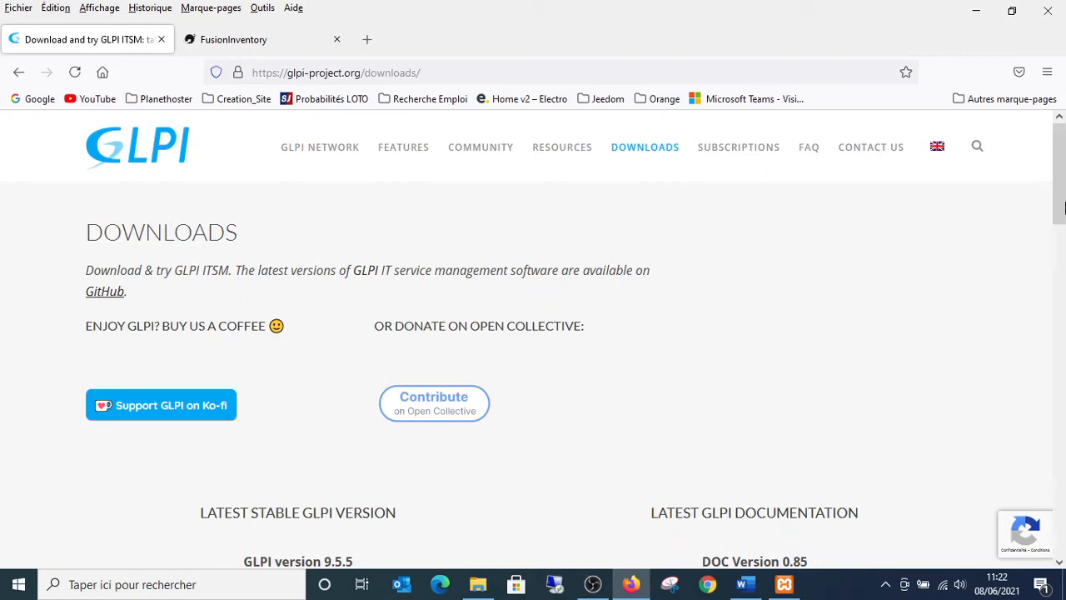
# - Check the FusionInventory site for its GLPI plugin releases and open GLPI's GitHub releases page from the GLPI downloads page
pyautogui.click(245, 40)
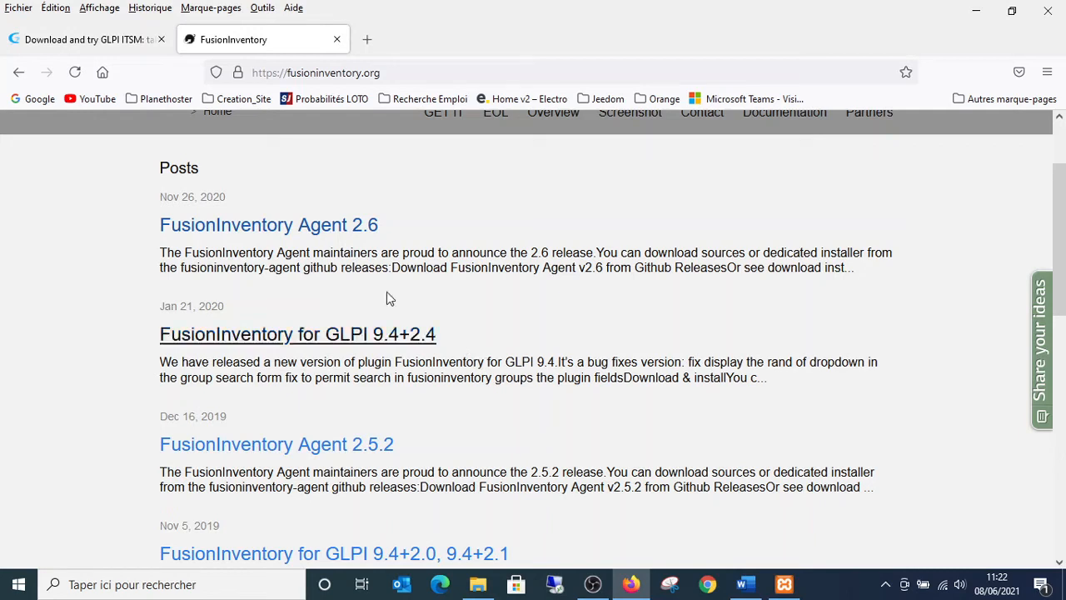
pyautogui.click(94, 44)
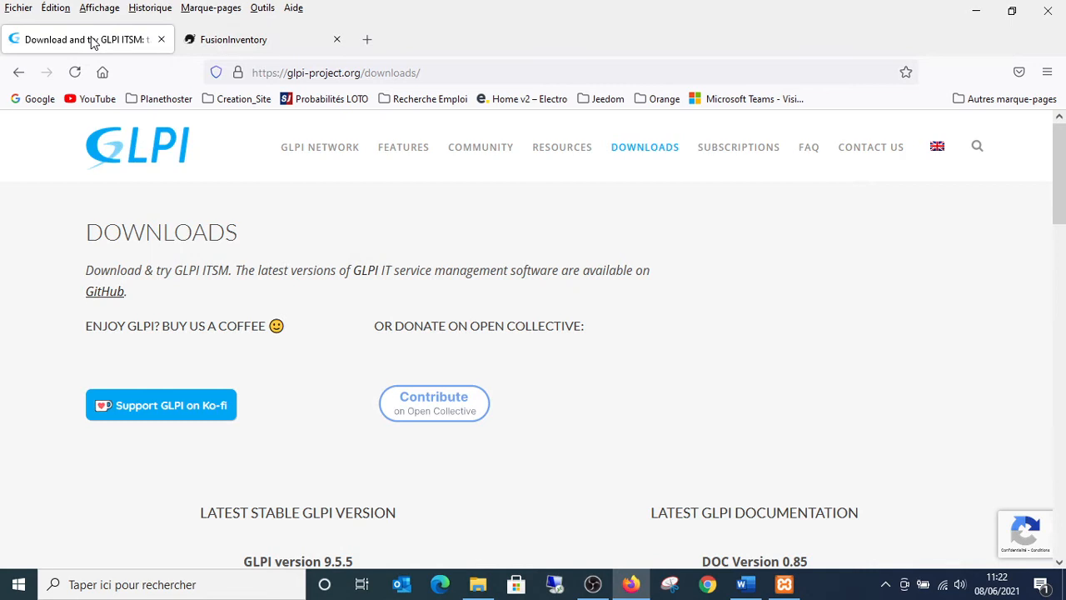
pyautogui.click(108, 293)
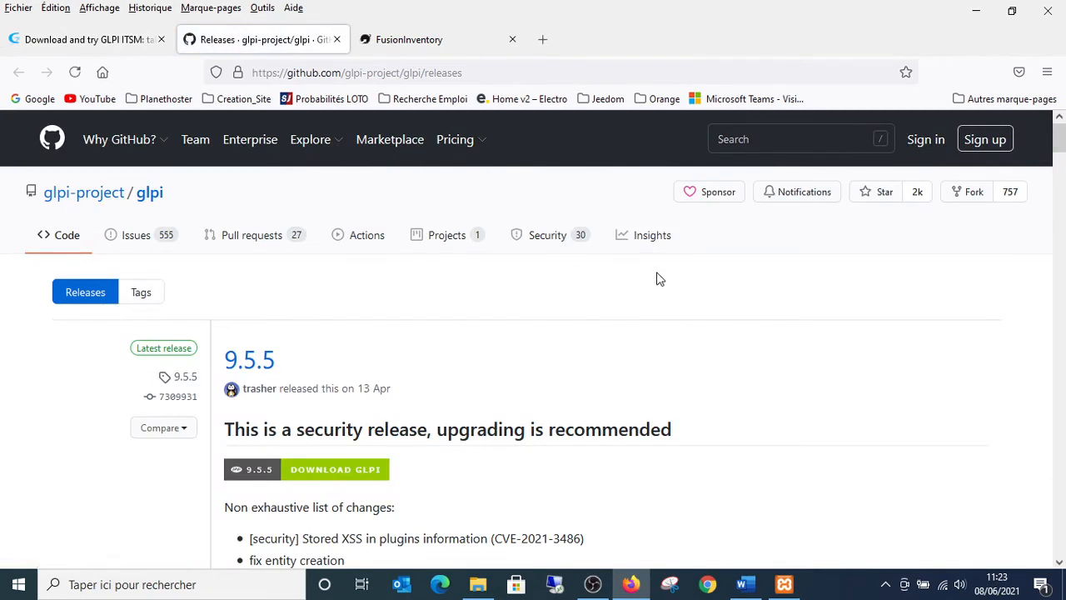
# - Download the GLPI 9.4.6 release archive, opening it with WinRAR, and dismiss the licence purchase reminder
pyautogui.moveTo(1062, 141); pyautogui.dragTo(1060, 441)
pyautogui.scroll(-2, 1061, 478)
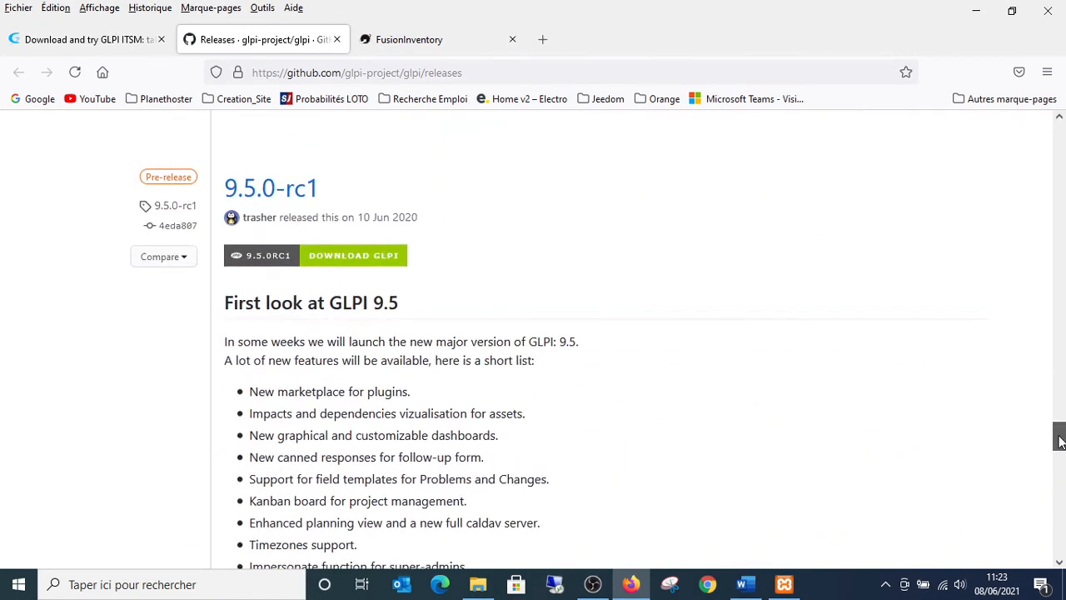
pyautogui.moveTo(1060, 442); pyautogui.dragTo(1058, 494)
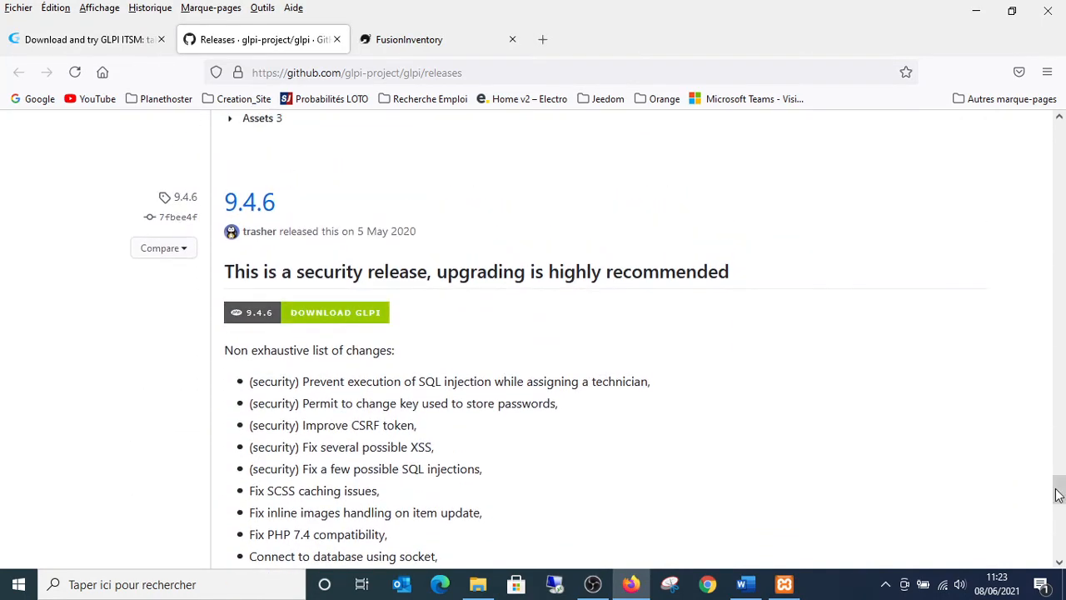
pyautogui.click(333, 318)
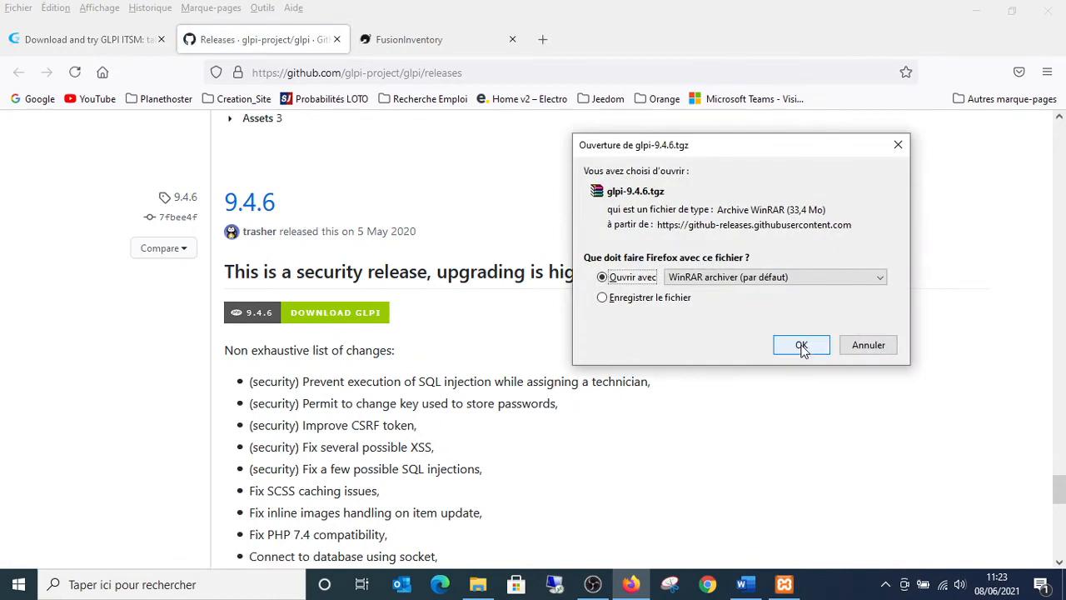
pyautogui.click(801, 346)
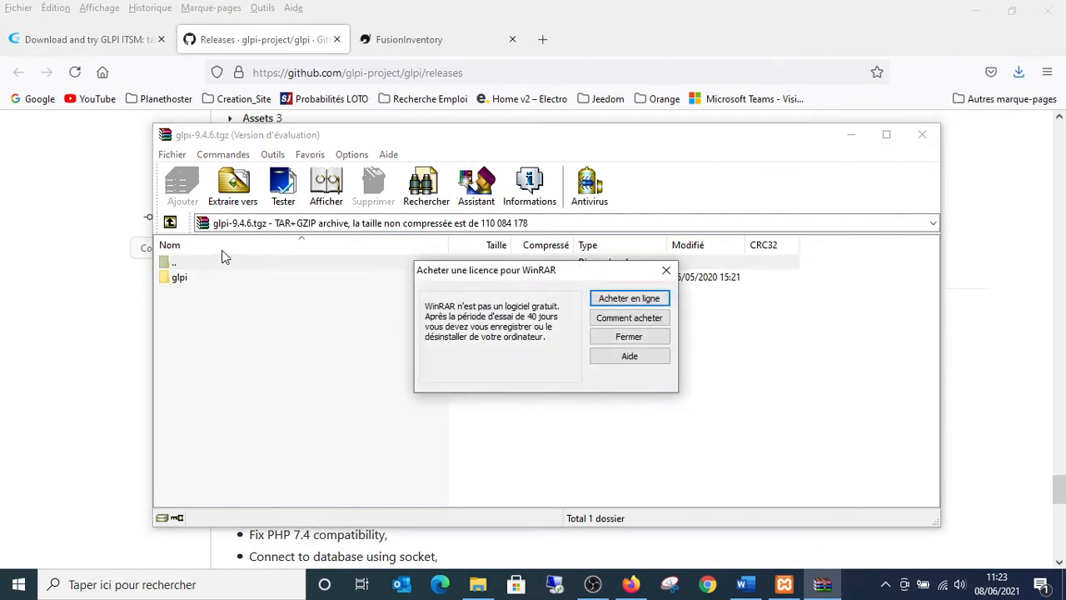
pyautogui.click(667, 270)
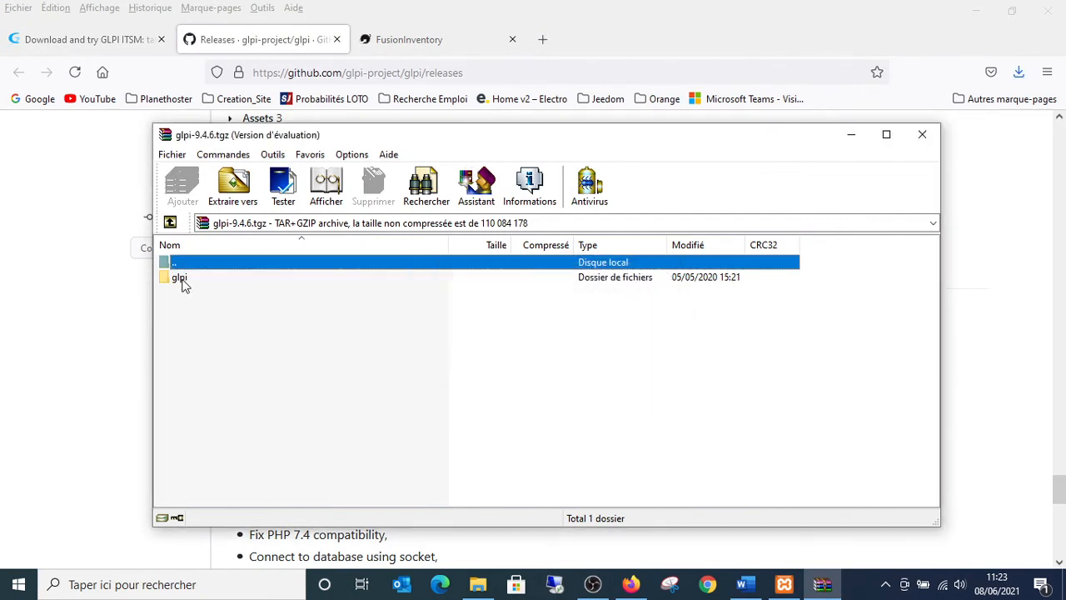
pyautogui.click(180, 278)
pyautogui.rightClick(181, 280)
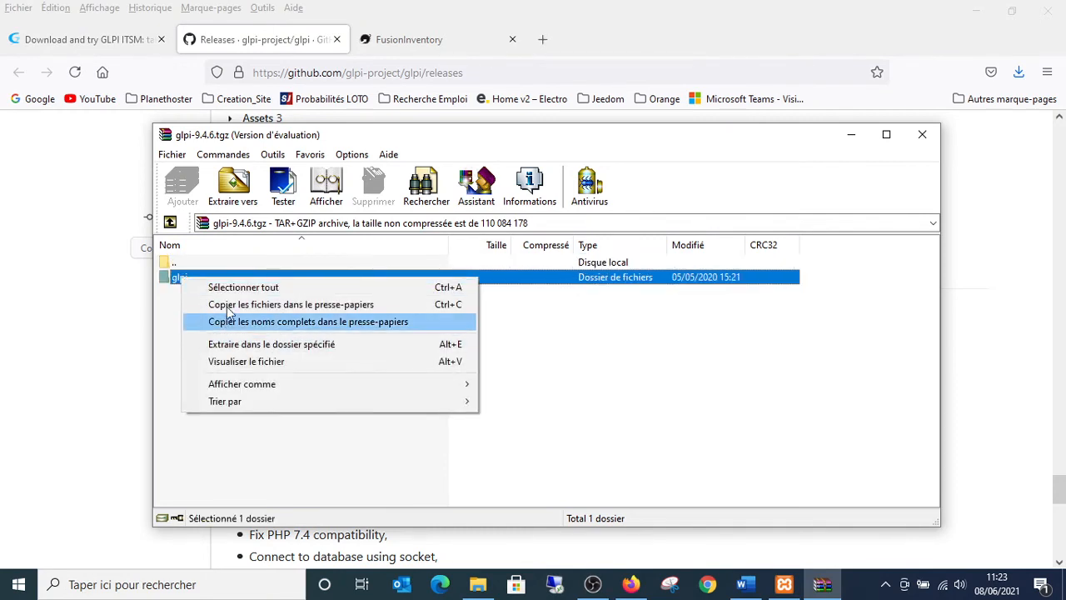
pyautogui.click(595, 409)
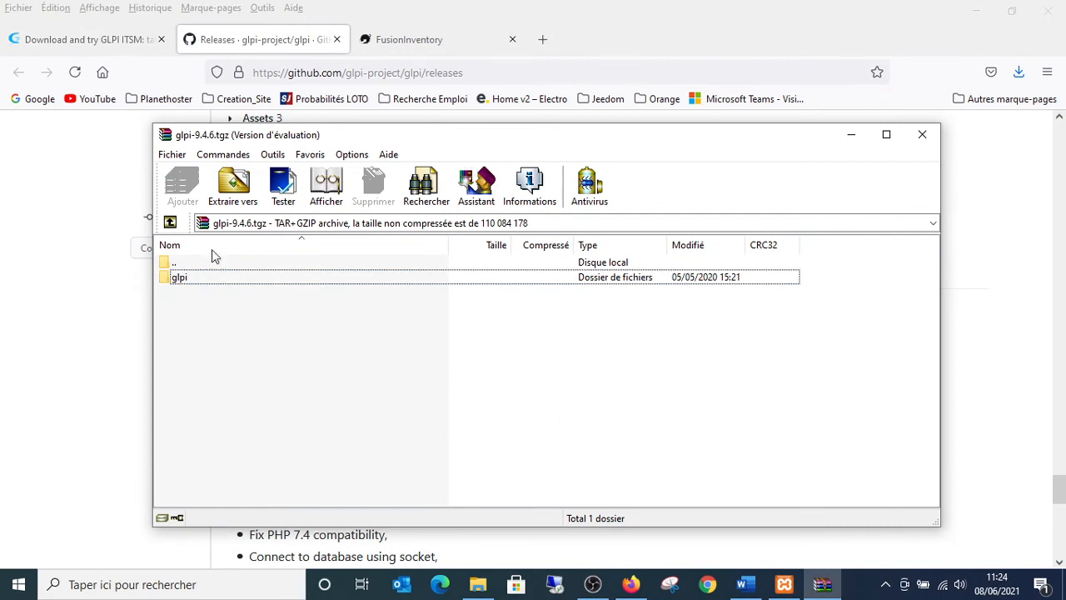
pyautogui.rightClick(186, 281)
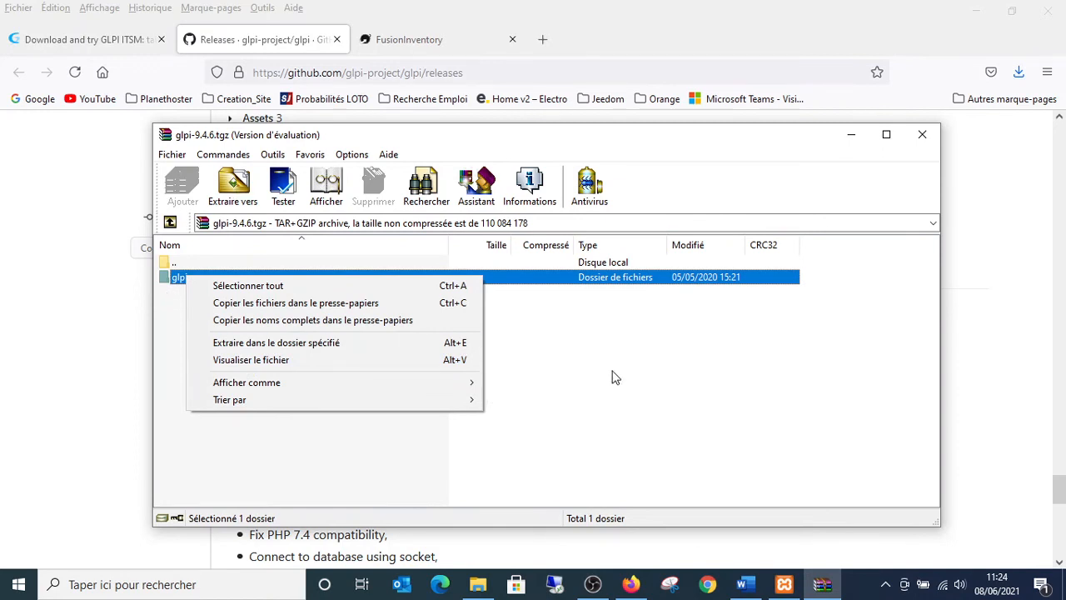
pyautogui.click(612, 377)
pyautogui.click(480, 587)
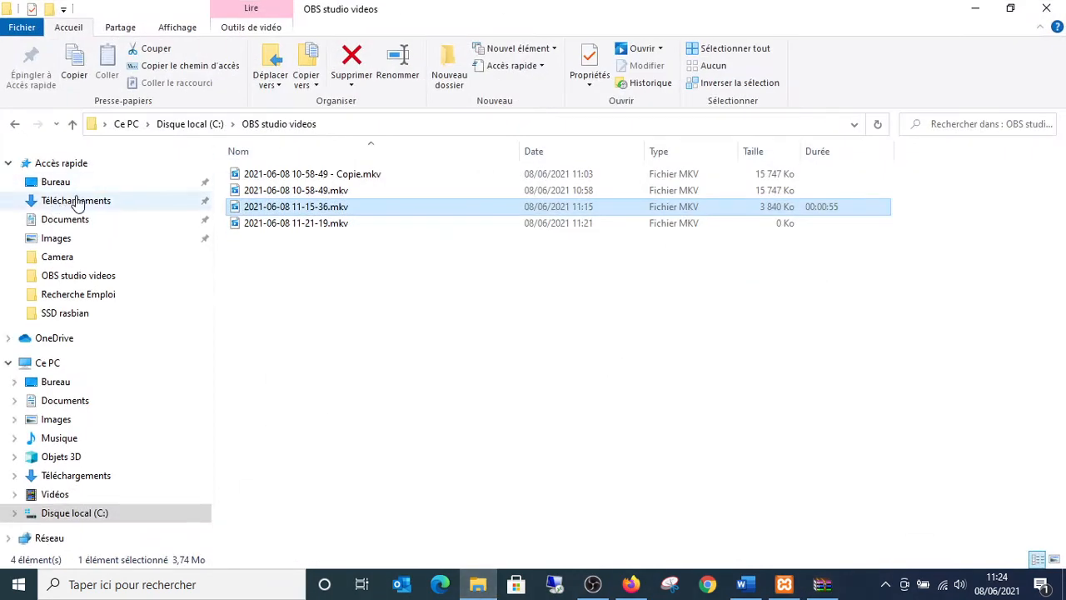
pyautogui.click(77, 201)
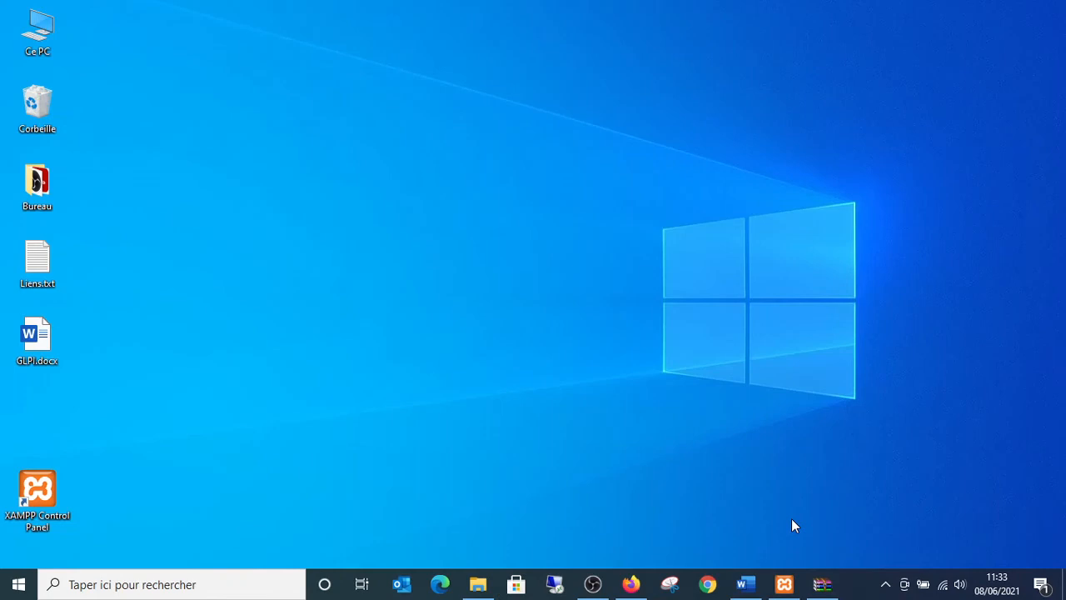
# - Extract the glpi folder from the open glpi-9.4.6(1).tgz archive to the desktop (Bureau) and close WinRAR
pyautogui.click(822, 584)
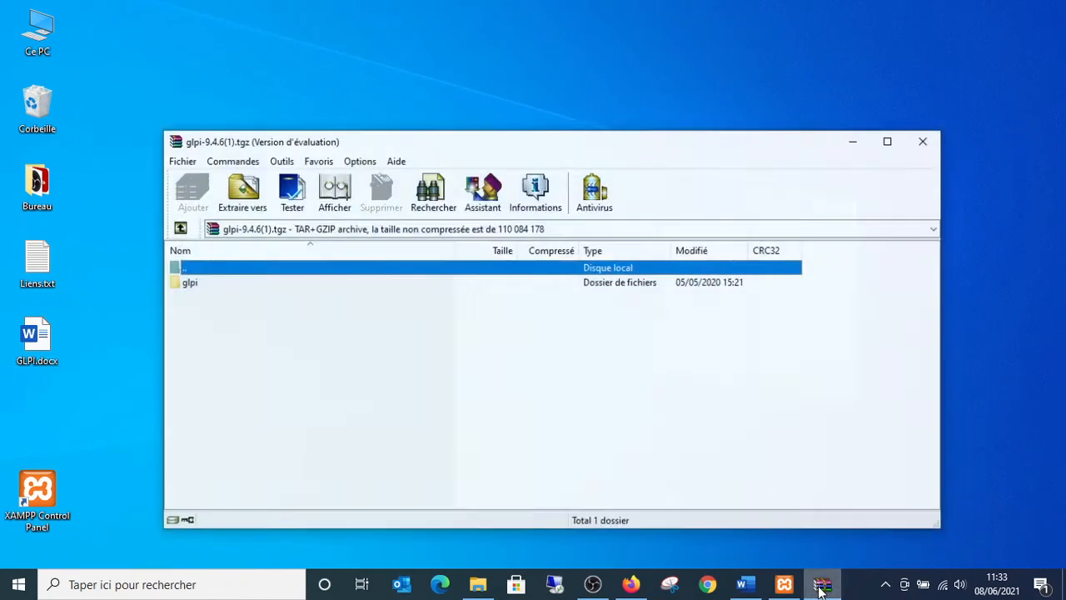
pyautogui.click(188, 282)
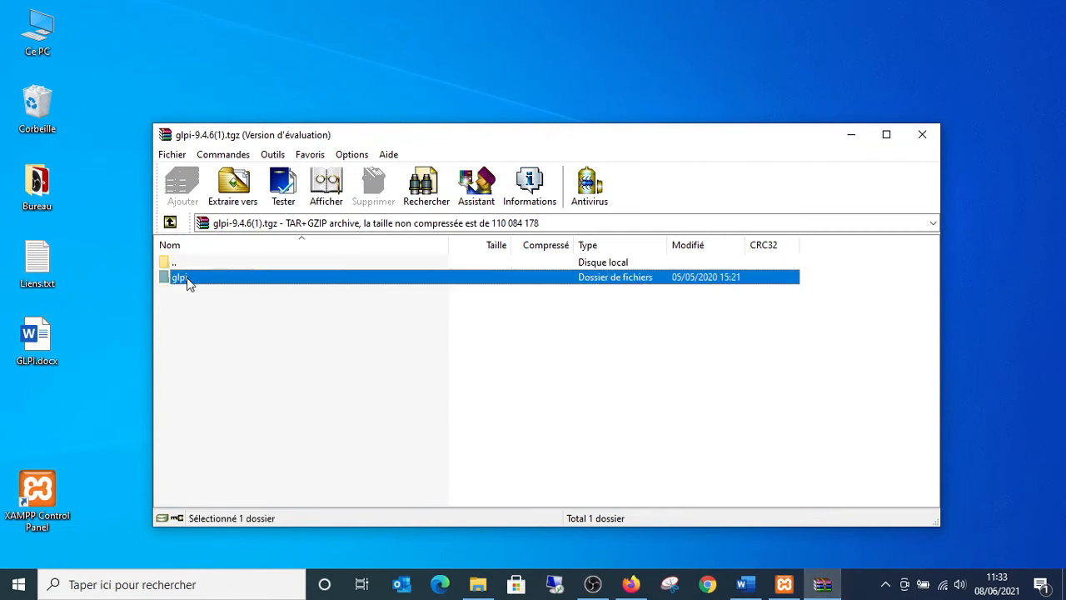
pyautogui.click(233, 188)
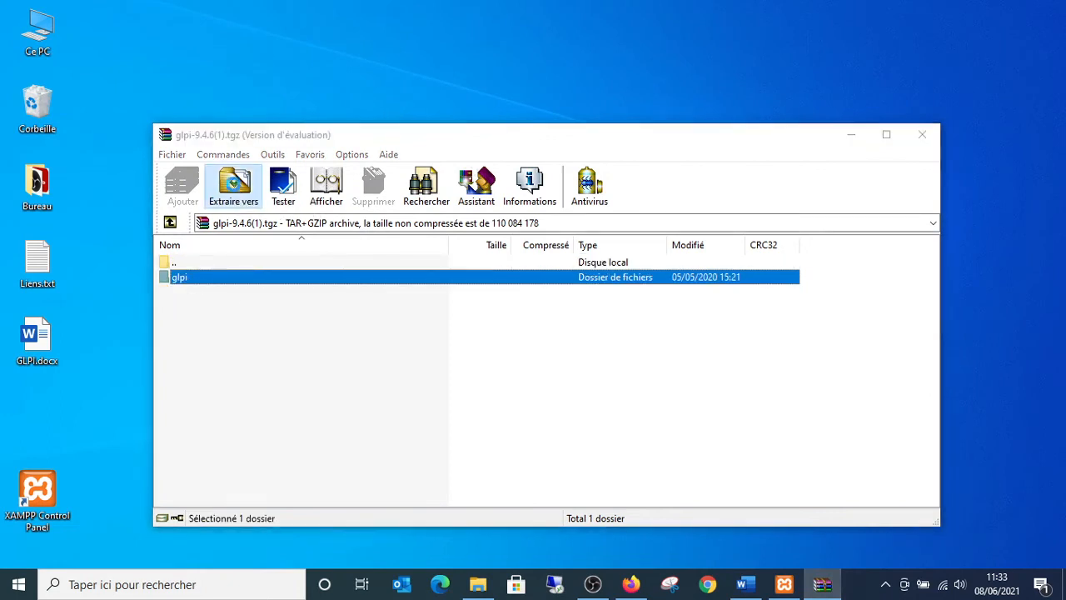
pyautogui.click(608, 292)
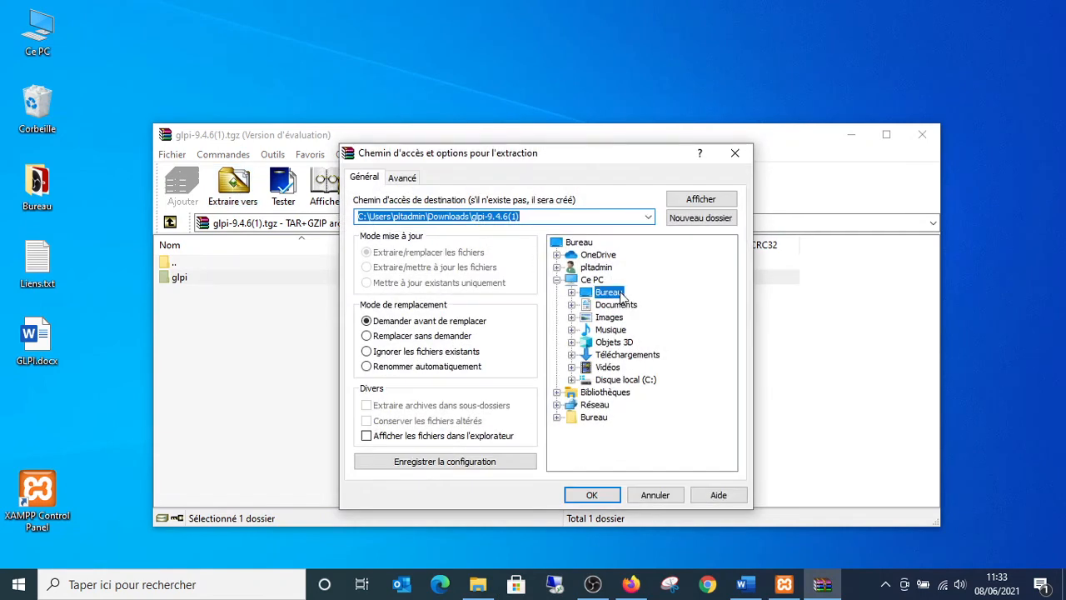
pyautogui.click(592, 496)
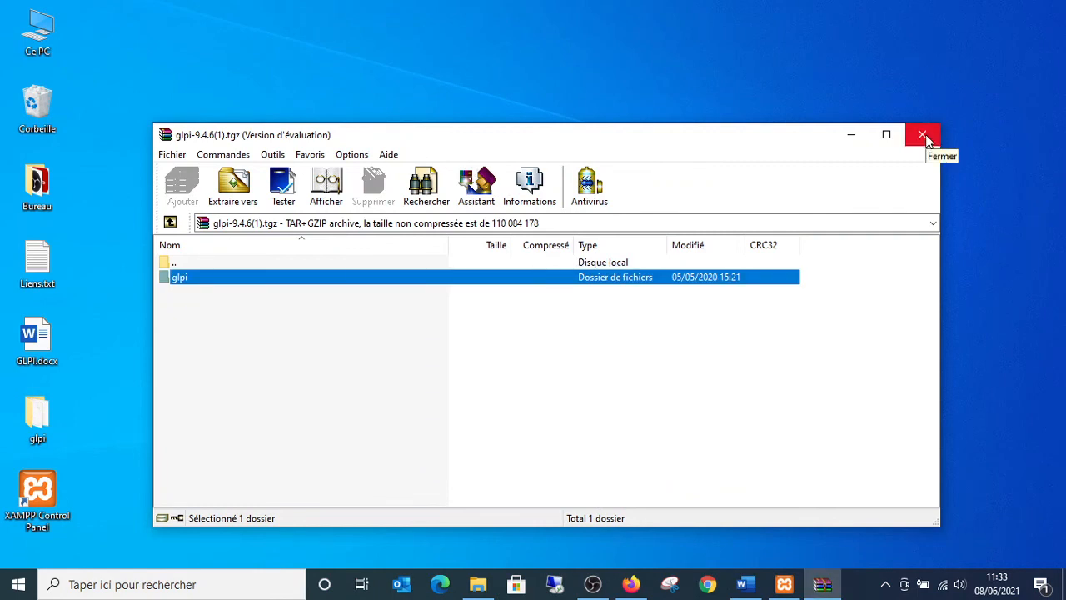
pyautogui.click(925, 136)
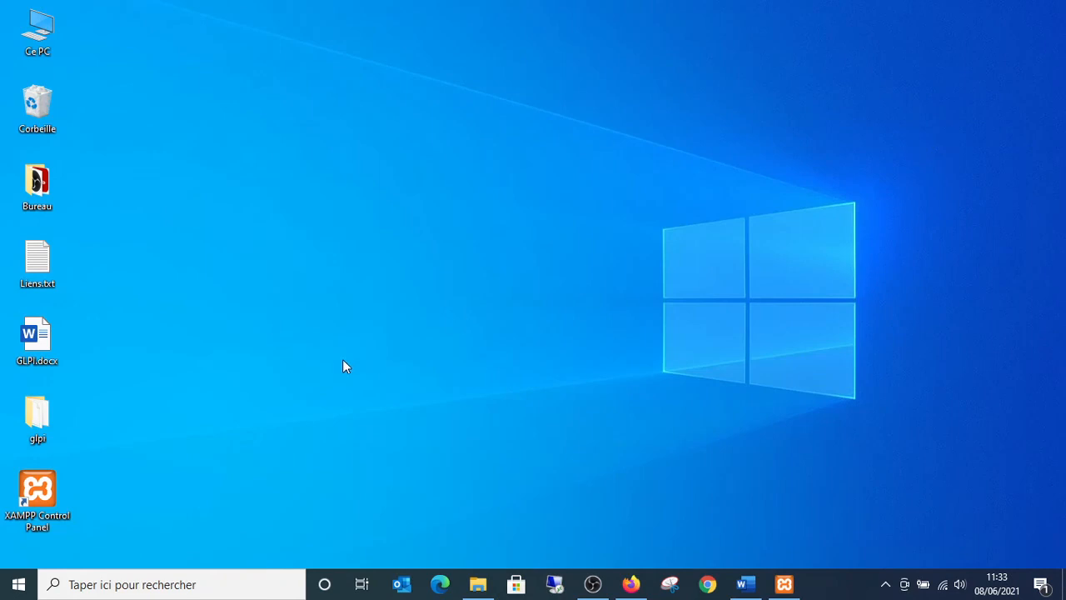
# - Move the extracted glpi folder to an empty area of the desktop and inspect its contents
pyautogui.moveTo(70, 410); pyautogui.dragTo(420, 269)
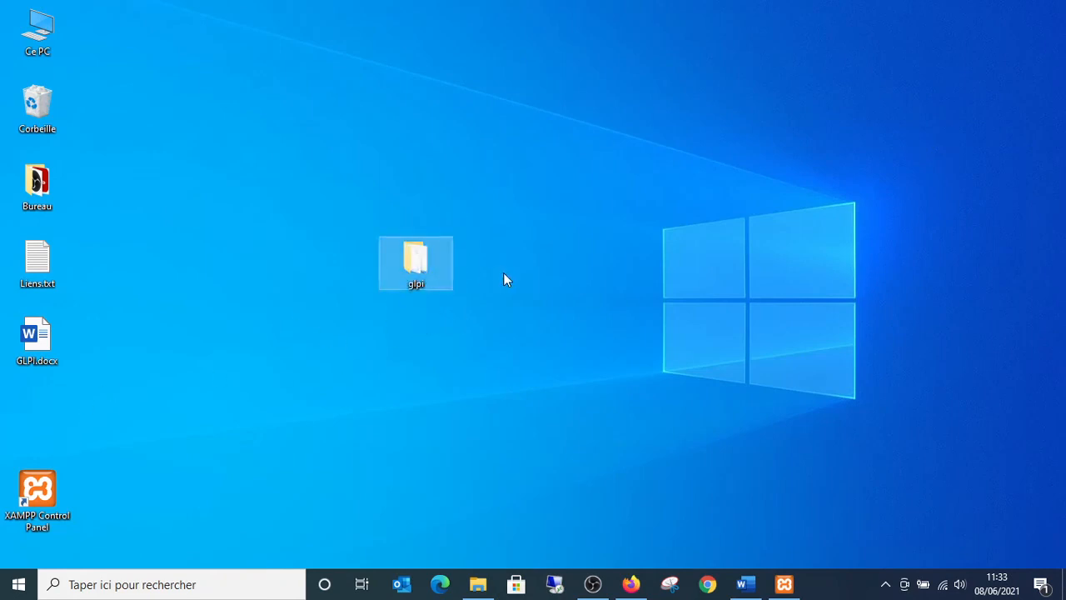
pyautogui.doubleClick(421, 260)
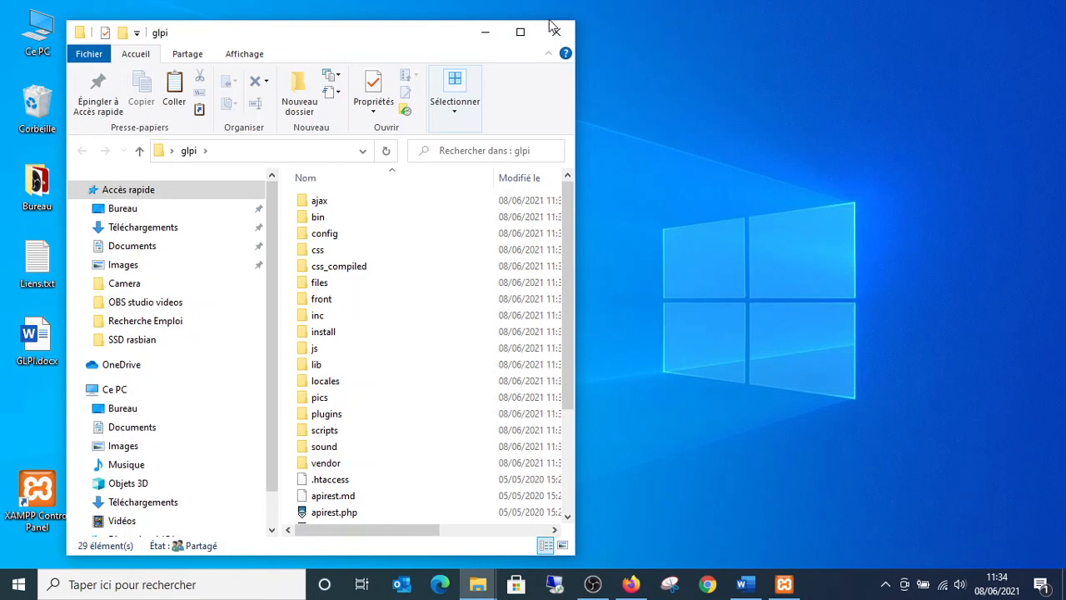
pyautogui.click(557, 33)
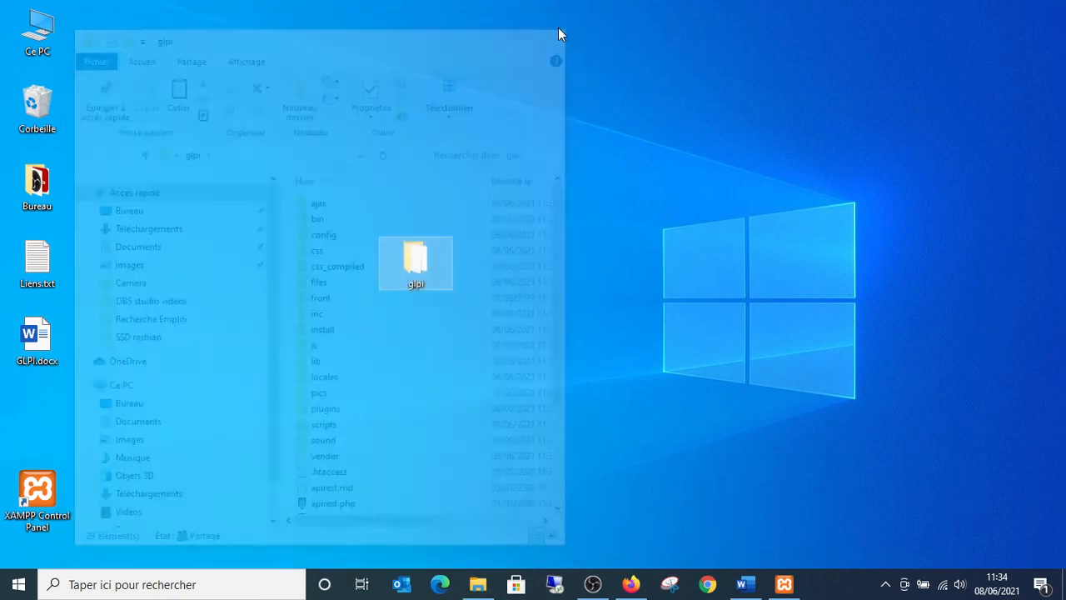
# - Copy the glpi folder from the desktop into C:\xampp\htdocs and minimize the file window
pyautogui.rightClick(419, 268)
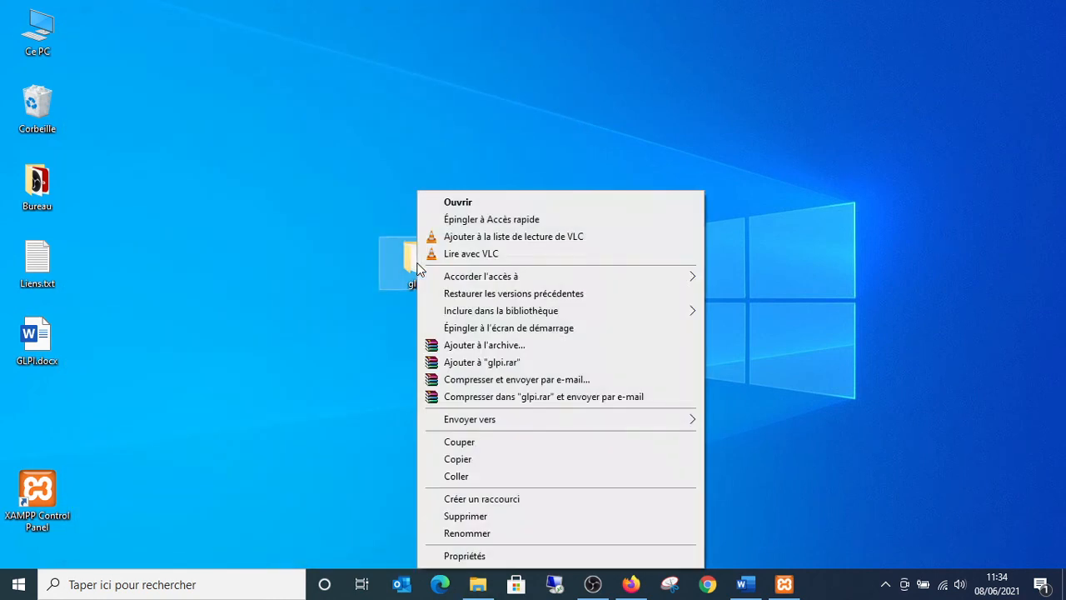
pyautogui.rightClick(425, 263)
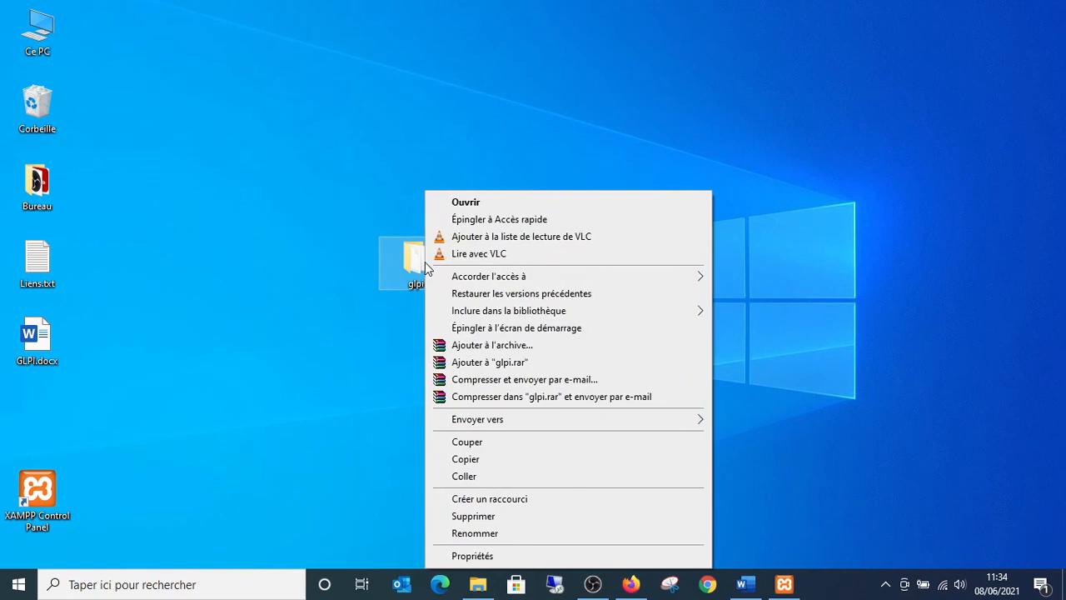
pyautogui.click(479, 461)
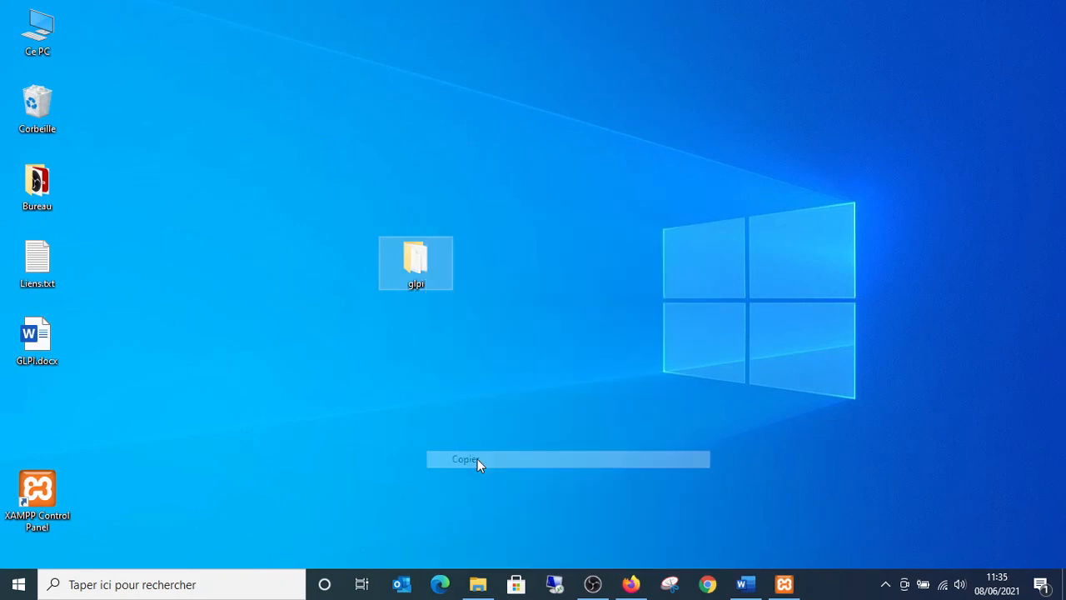
pyautogui.click(479, 585)
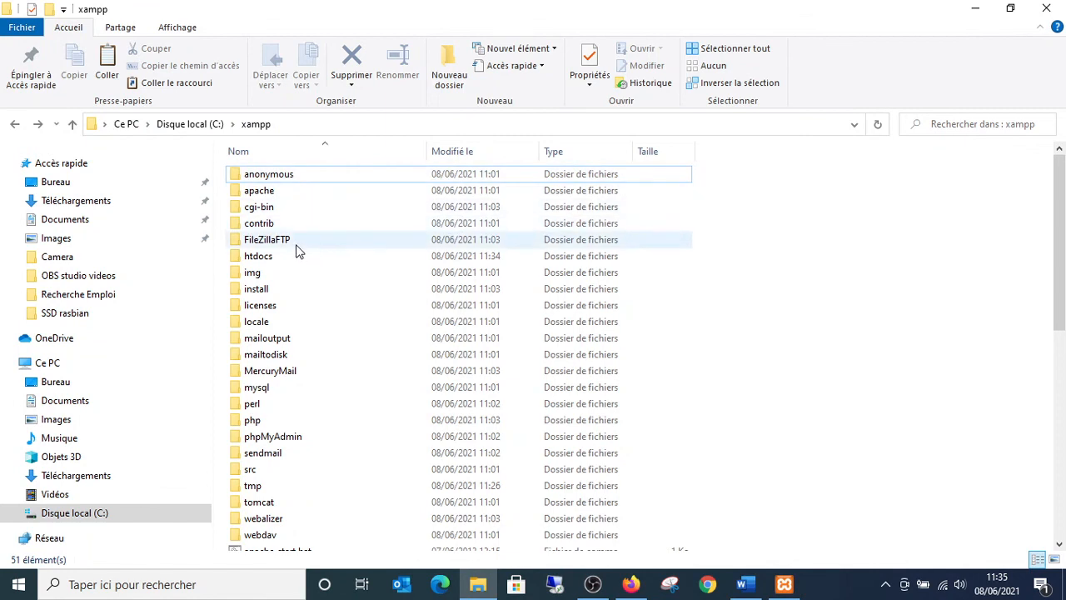
pyautogui.doubleClick(268, 260)
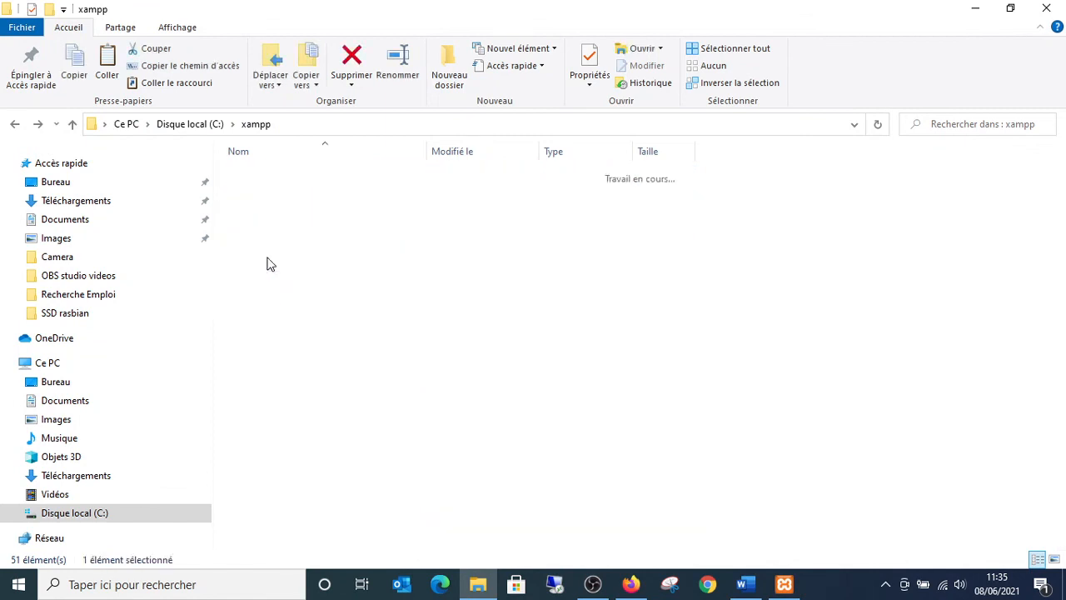
pyautogui.rightClick(335, 382)
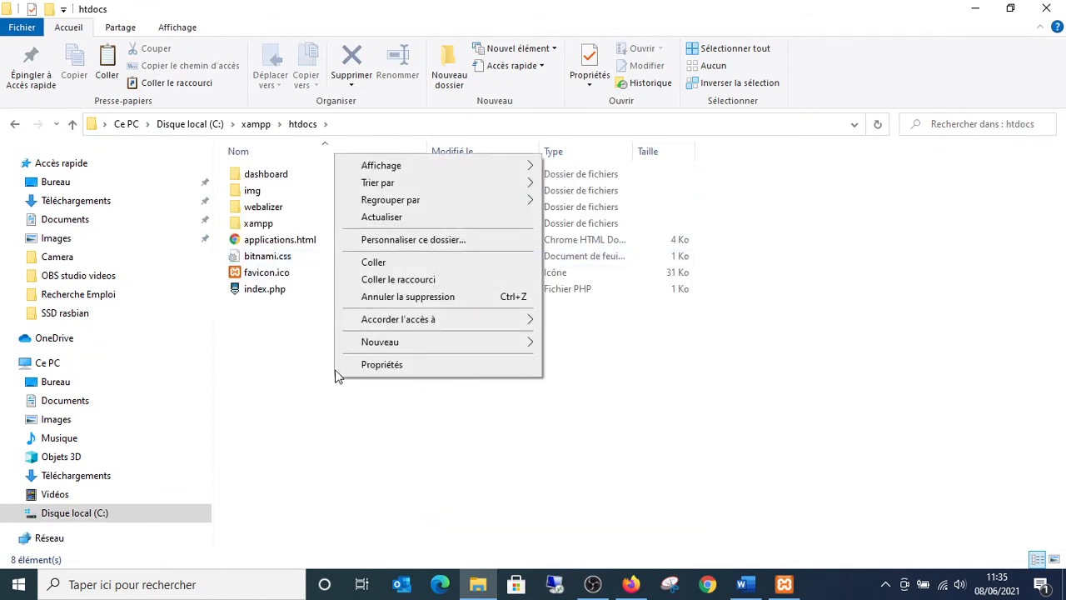
pyautogui.click(374, 264)
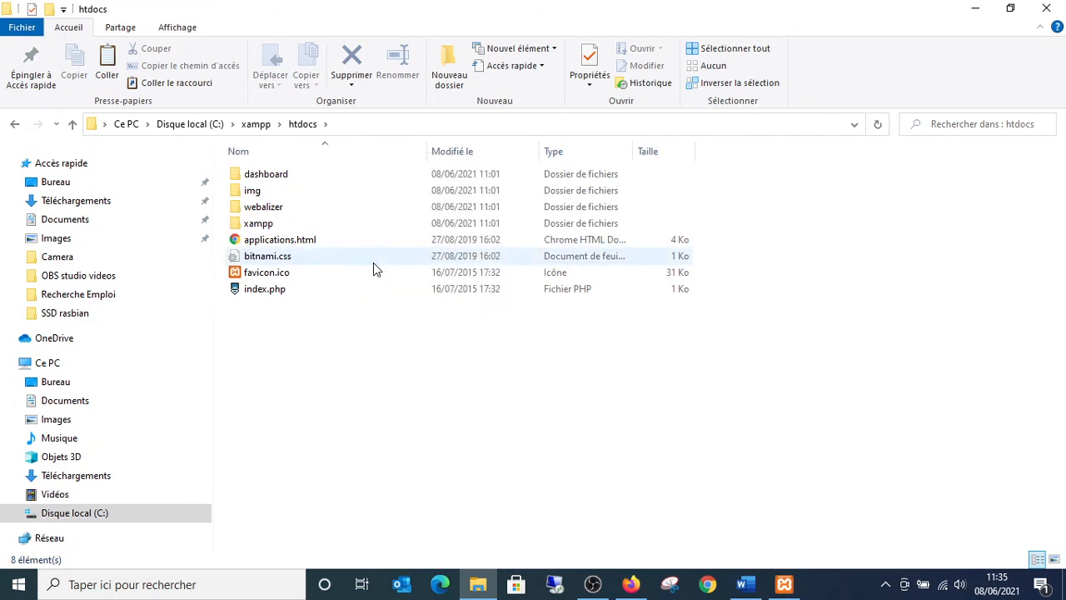
pyautogui.click(549, 448)
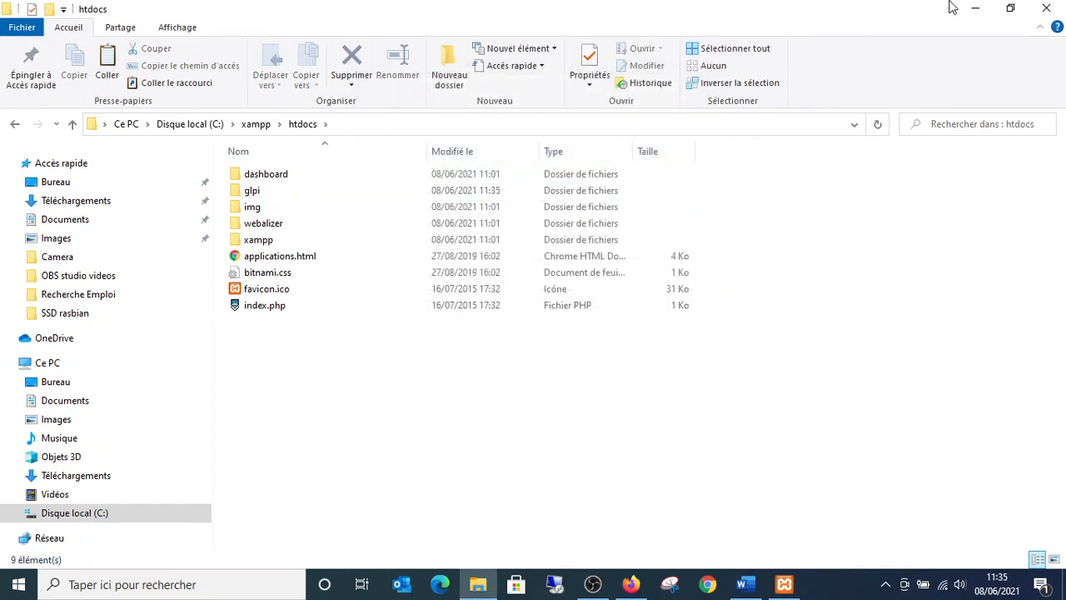
pyautogui.click(973, 8)
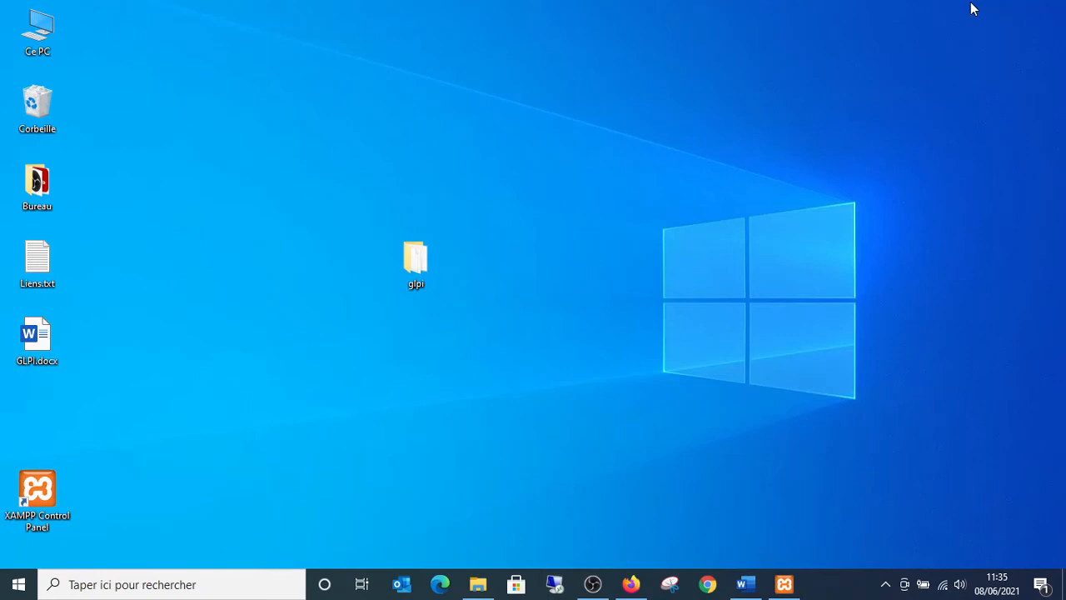
# - Bring back the XAMPP Control Panel and start Apache and MySQL again
pyautogui.click(784, 583)
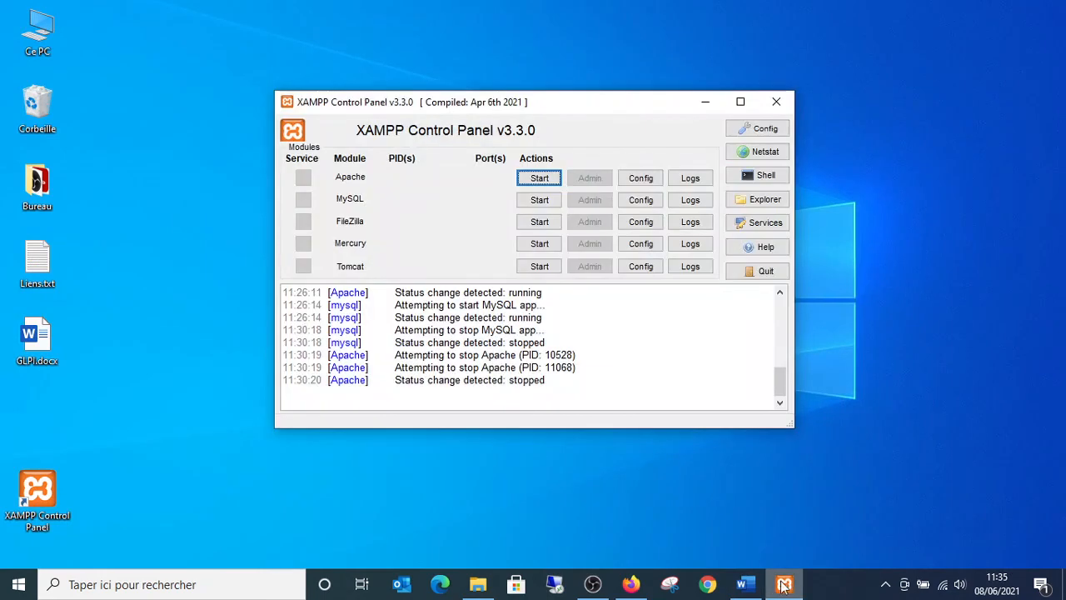
pyautogui.click(540, 178)
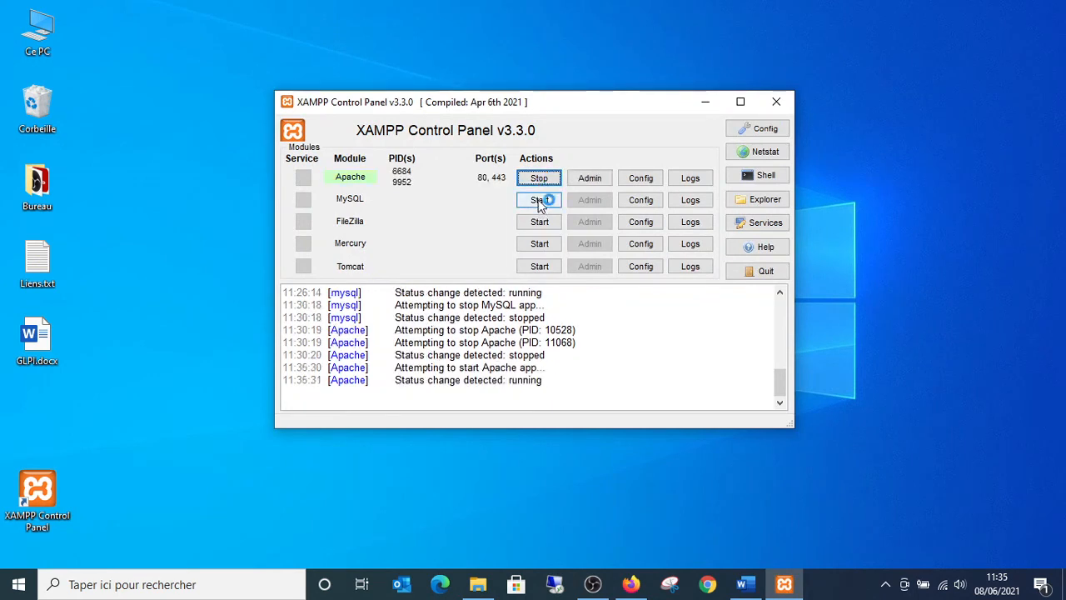
pyautogui.click(539, 202)
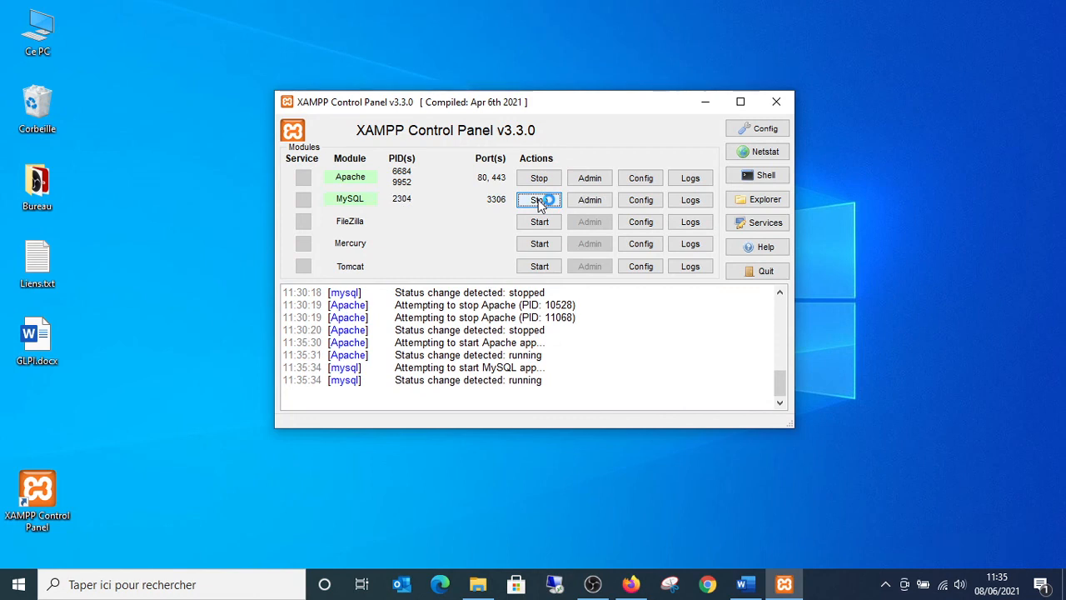